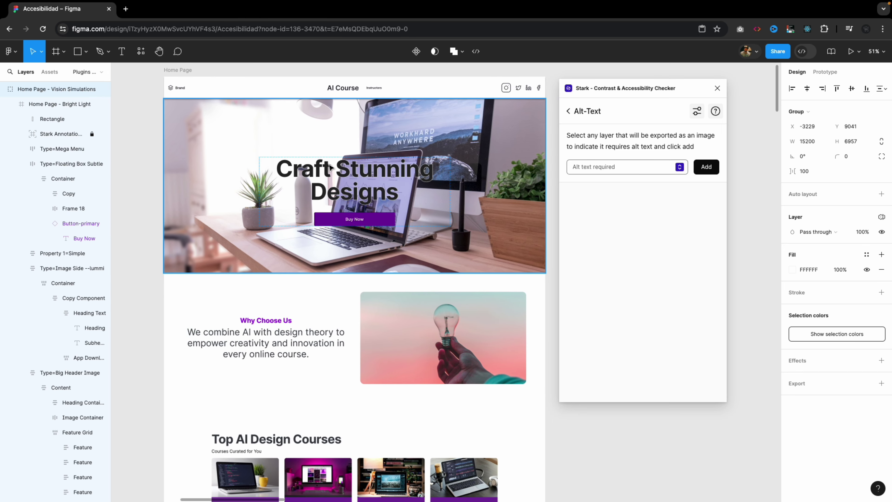
# Step: Start an "Alt text required" annotation for the Image Container in the Industry Expertise section
pyautogui.scroll(-15, 331, 167)
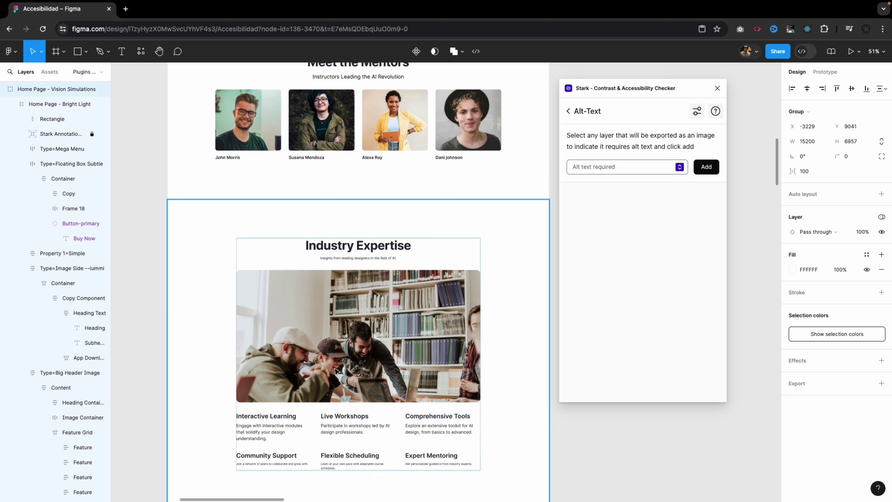
pyautogui.doubleClick(362, 340)
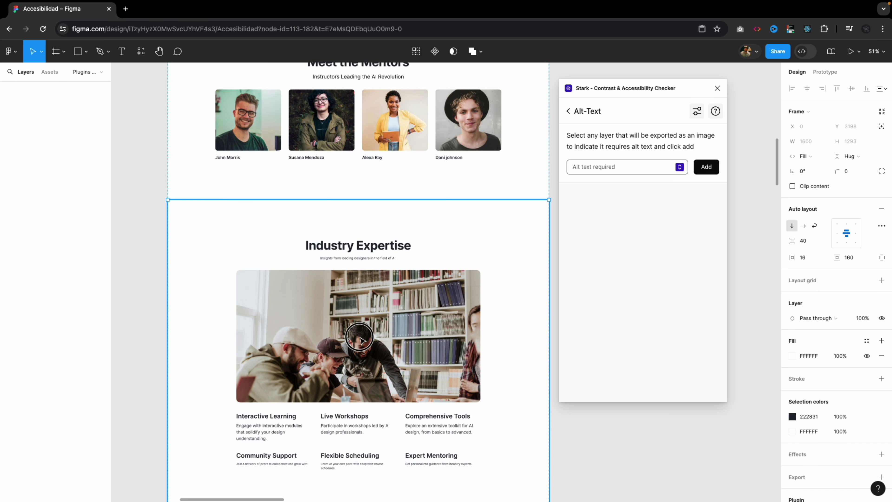
pyautogui.doubleClick(362, 340)
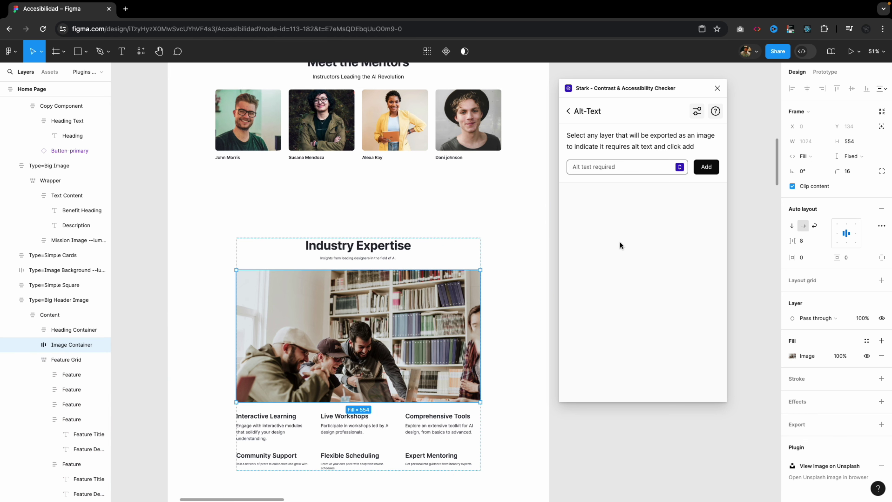
pyautogui.click(680, 168)
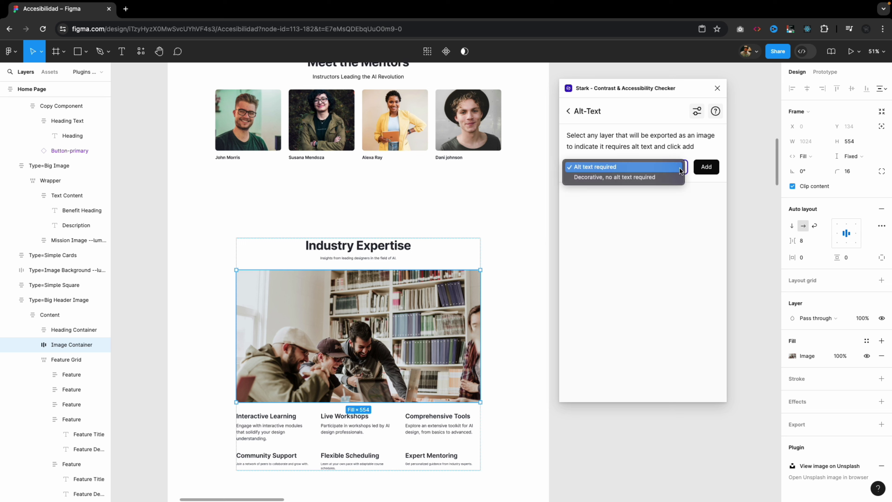
pyautogui.click(598, 167)
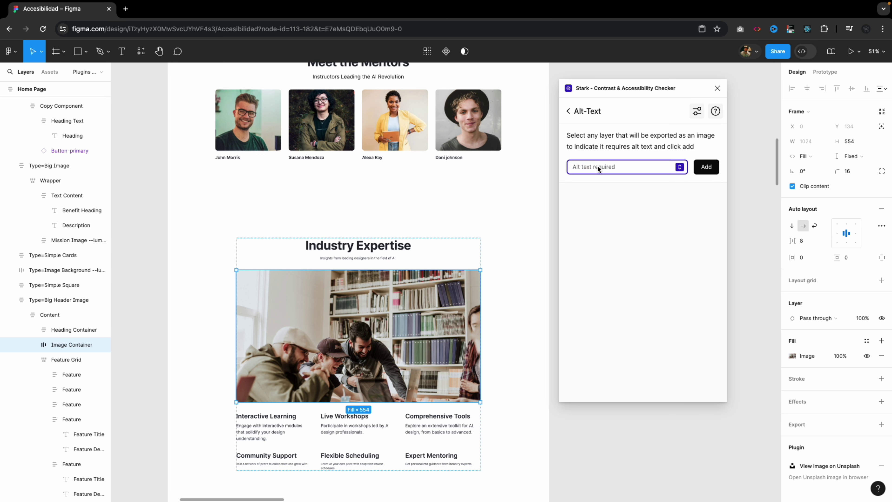
pyautogui.click(706, 167)
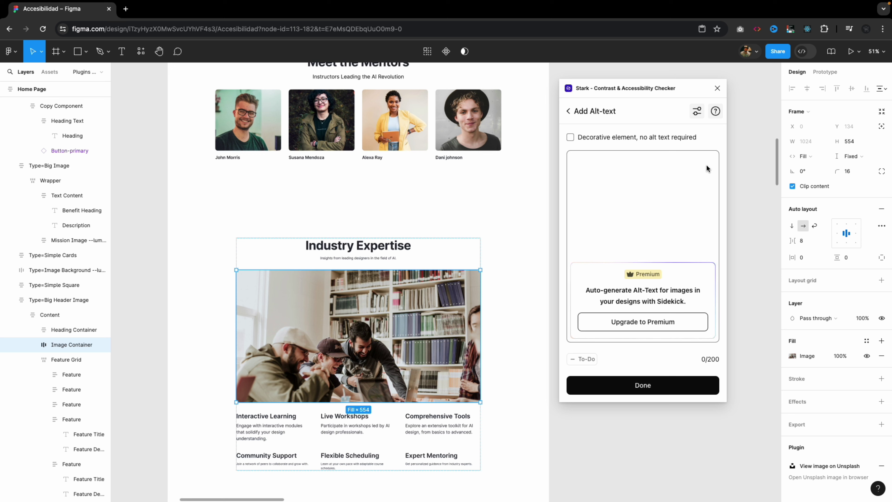
# Step: Try a single emoji as the image's alt text and clear it again
pyautogui.click(706, 164)
pyautogui.write('😁')
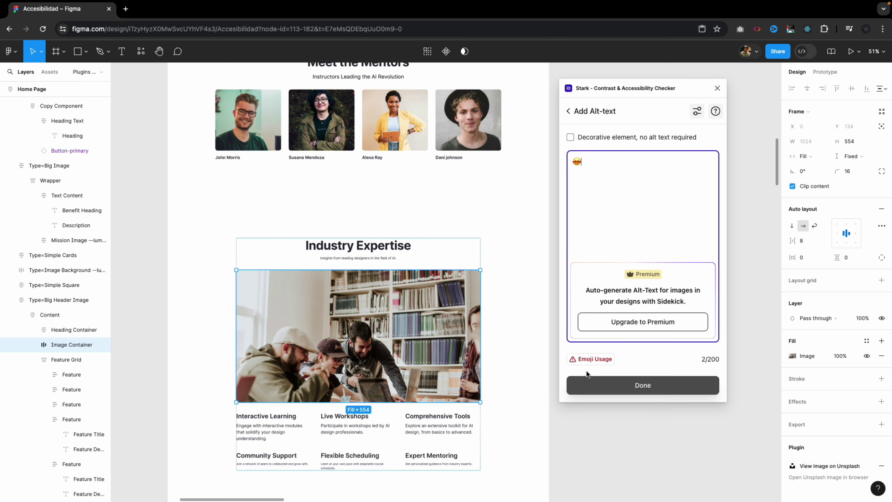
pyautogui.click(585, 360)
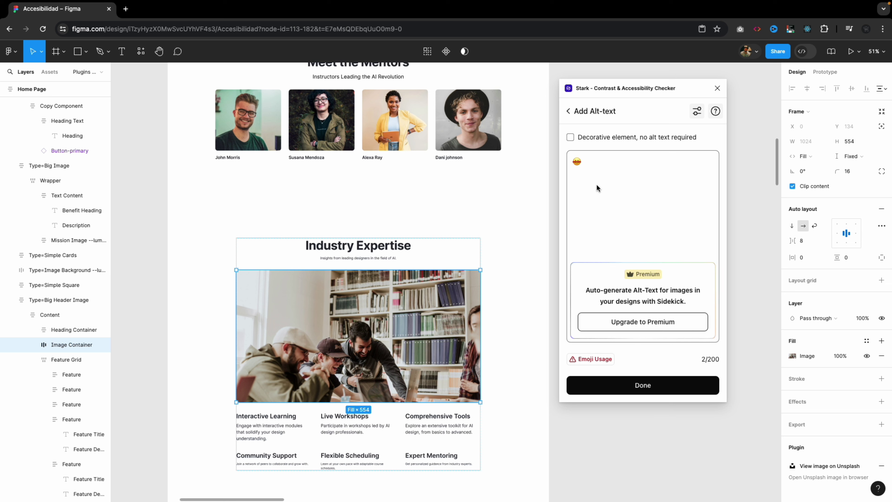
pyautogui.click(591, 161)
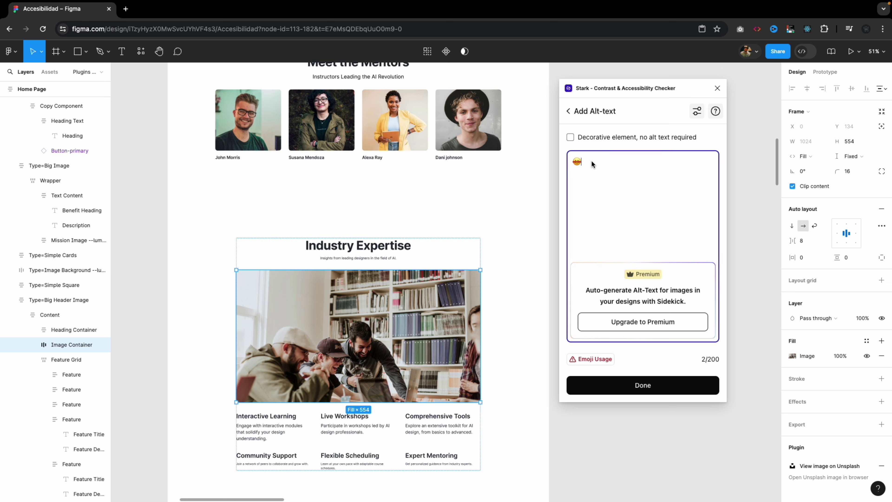
pyautogui.press('BackSpace')
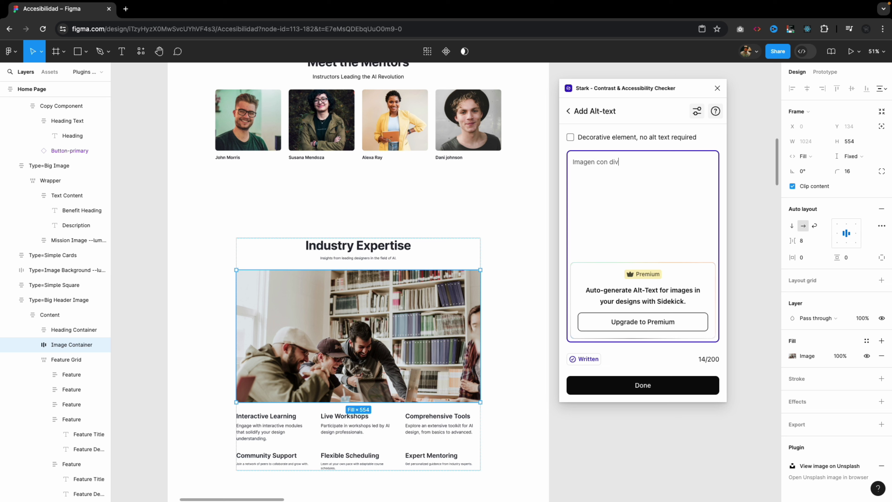
# Step: Write the image's alt text as "Imagen con diversos estudiantes trabajando en un proyecto de fin de curs"
pyautogui.write('estudiantes')
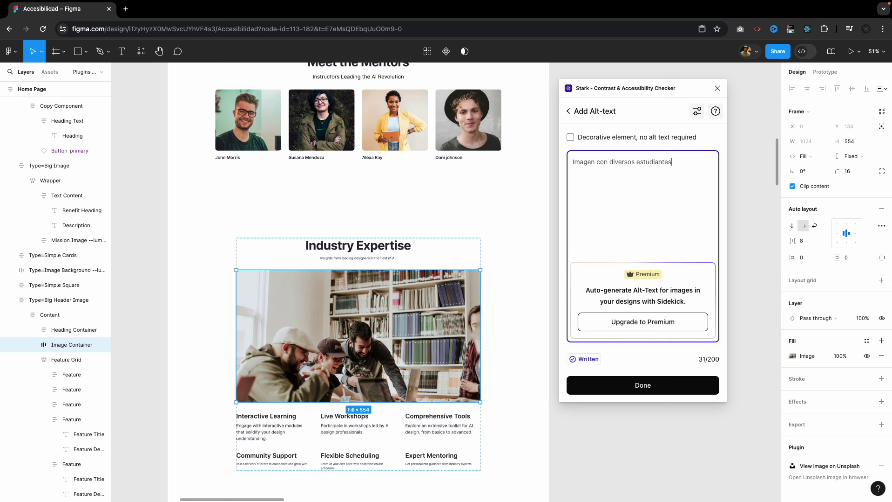
pyautogui.write(' trabajando en un proyecto')
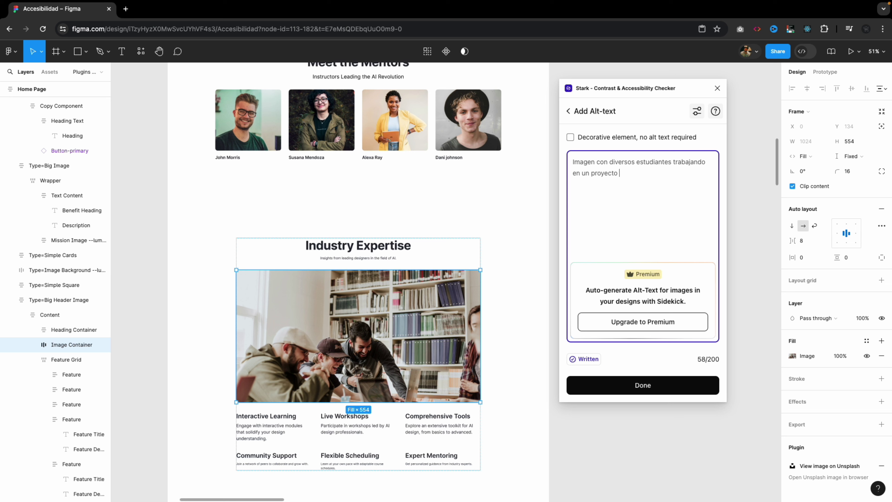
pyautogui.write(' de fin de curs')
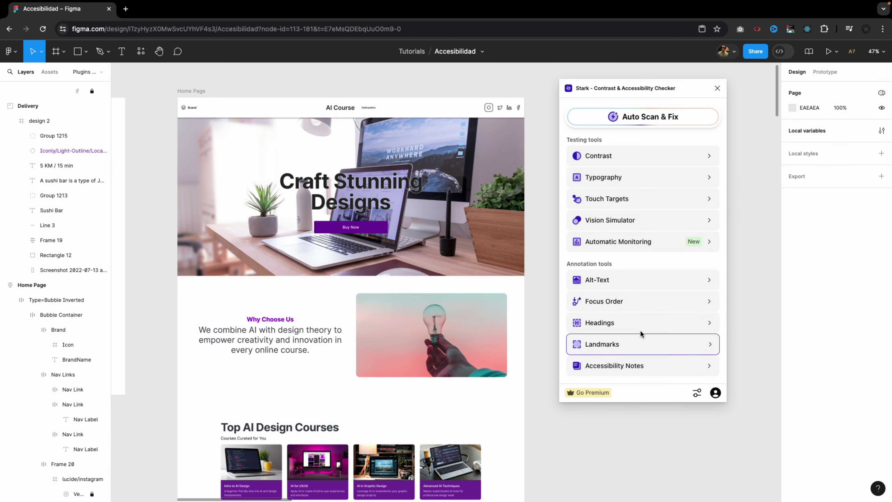
# Step: Open the Focus Order annotation tool and add the header's Brand element as the first focus item
pyautogui.click(646, 304)
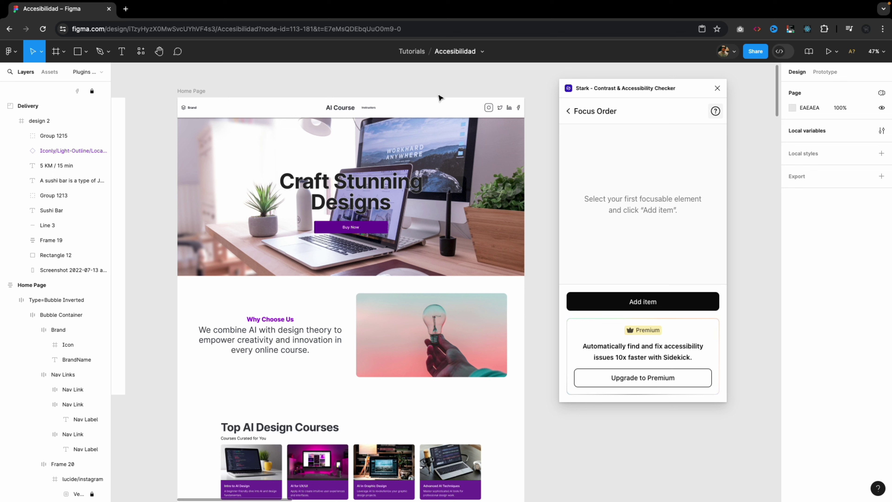
pyautogui.click(192, 111)
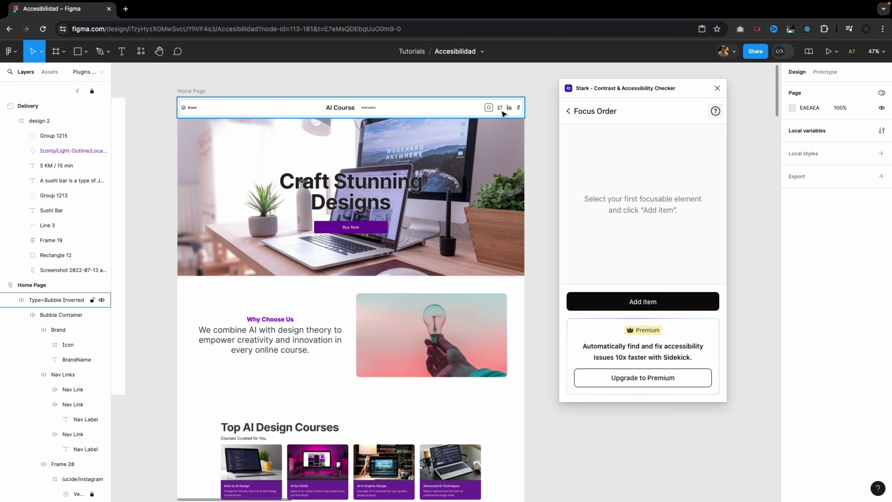
pyautogui.click(386, 209)
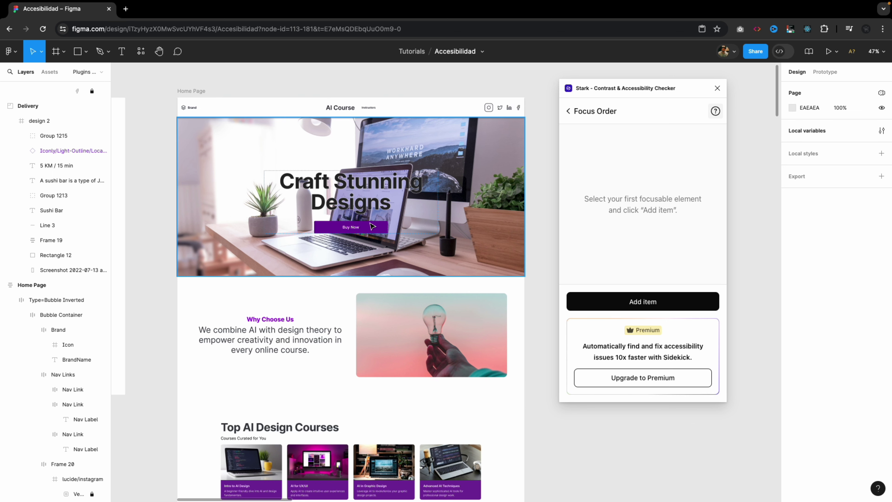
pyautogui.scroll(-1, 346, 262)
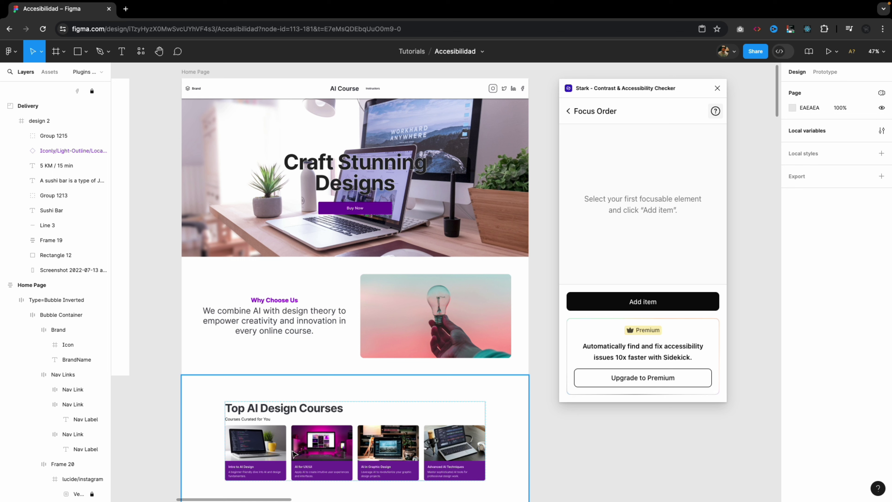
pyautogui.doubleClick(196, 83)
pyautogui.click(196, 84)
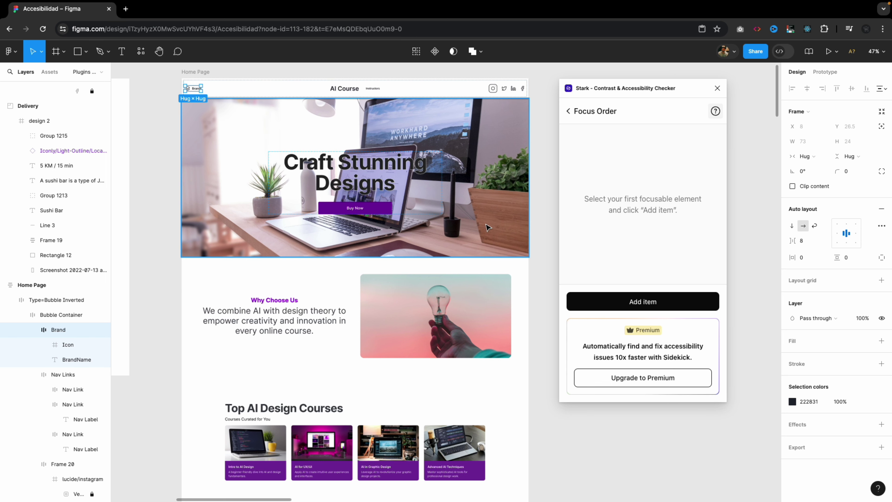
pyautogui.click(637, 304)
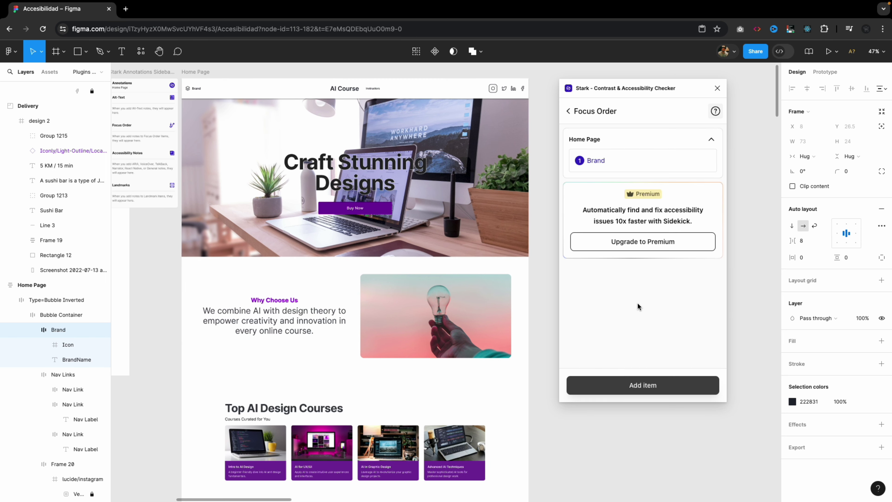
# Step: Move the Stark Annotations Sidebar frame down beside the Home Page, to about X -3790, Y 1870
pyautogui.click(599, 166)
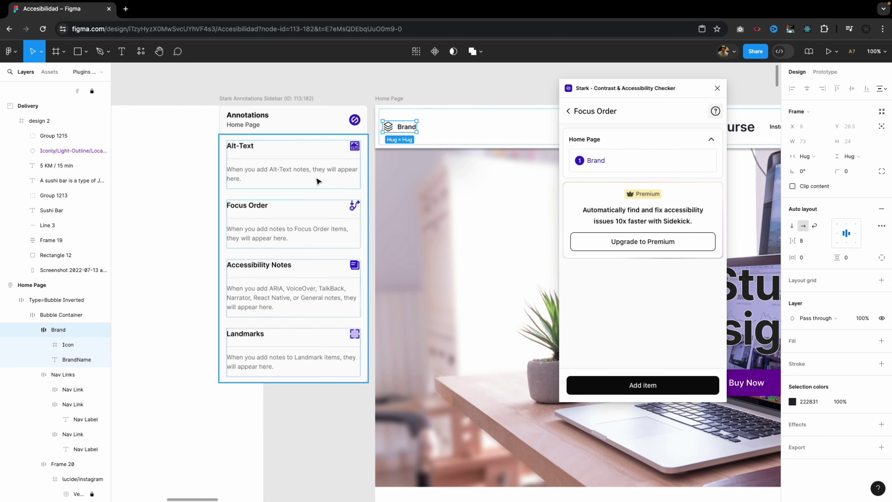
pyautogui.click(260, 99)
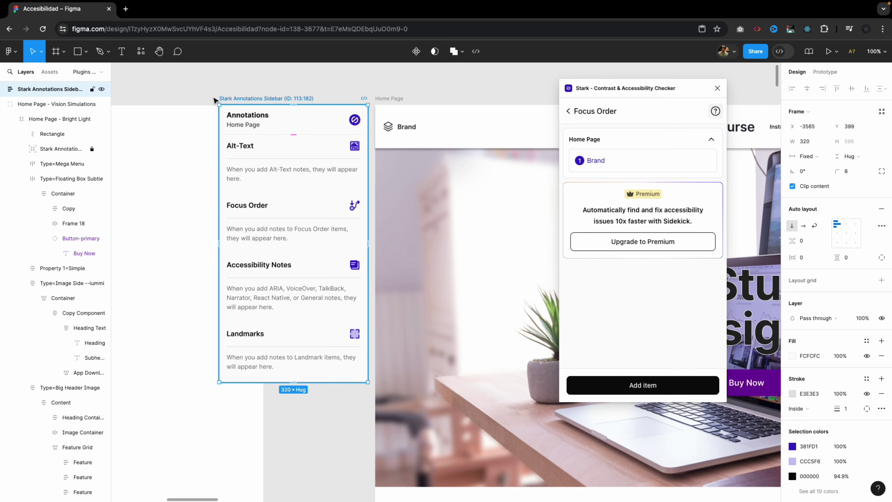
pyautogui.click(3, 90)
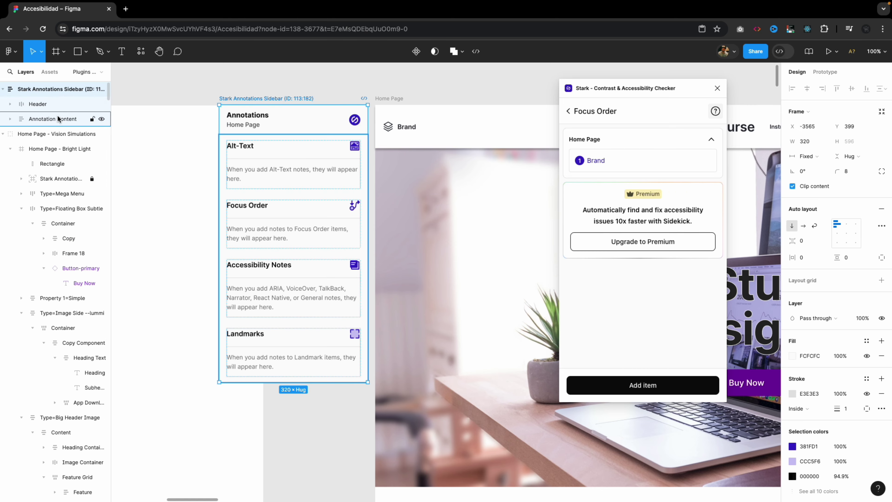
pyautogui.scroll(-5, 129, 144)
pyautogui.moveTo(188, 120)
pyautogui.mouseDown()
pyautogui.moveTo(150, 382)
pyautogui.moveTo(153, 375)
pyautogui.mouseUp()
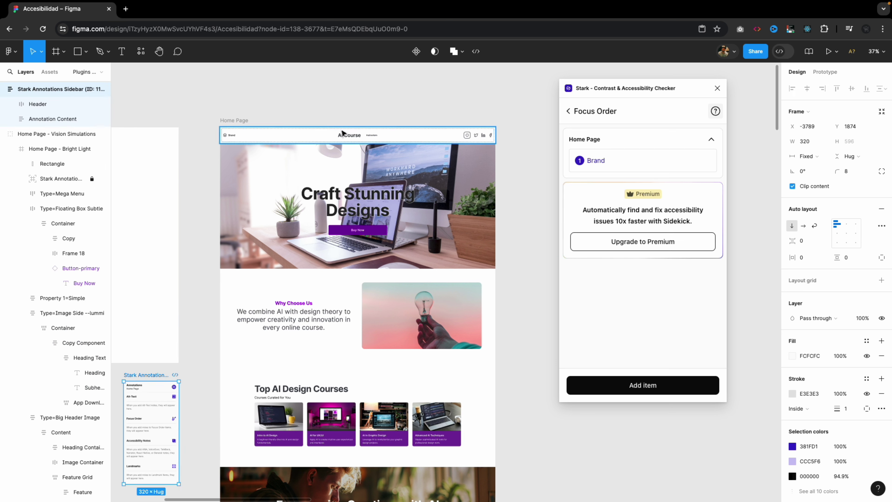
# Step: Add the header's AI Course nav link as the second focus order item
pyautogui.moveTo(610, 163)
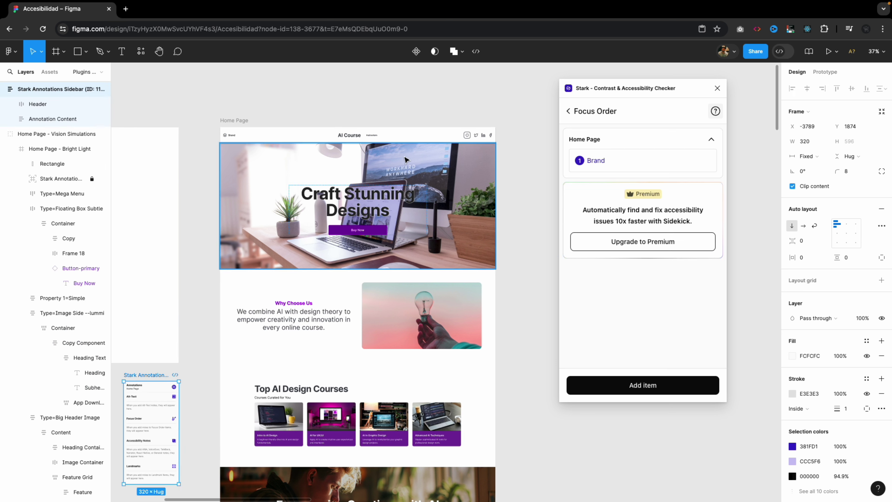
pyautogui.click(351, 136)
pyautogui.doubleClick(352, 137)
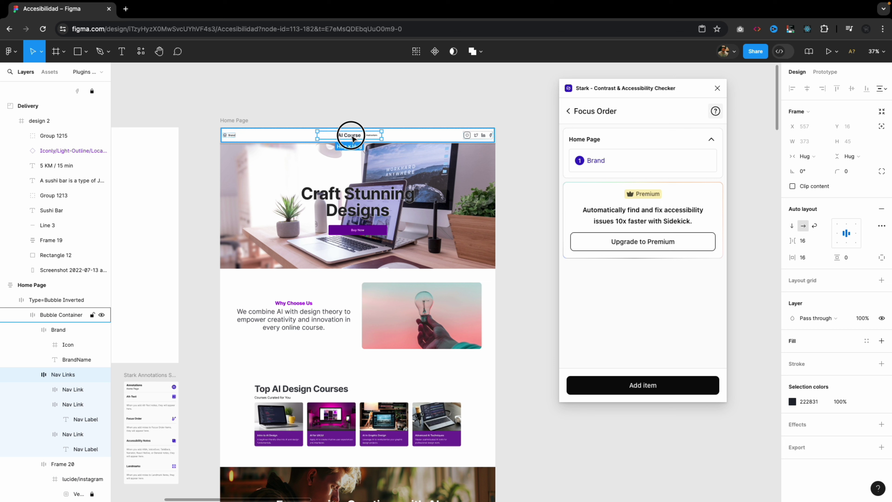
pyautogui.click(352, 136)
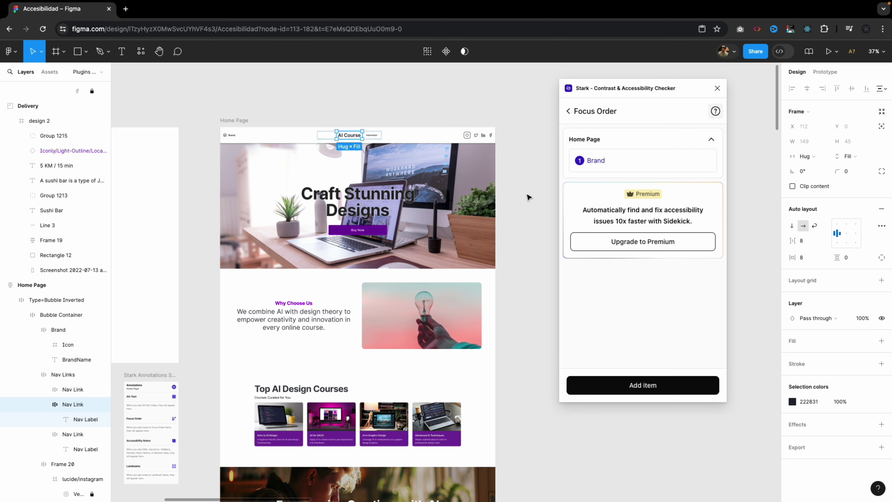
pyautogui.click(643, 385)
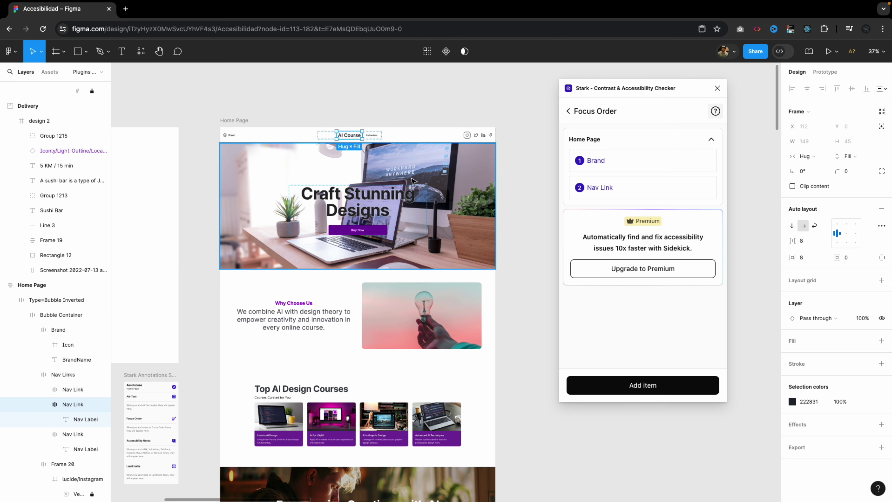
# Step: Add the header's Instructors nav label and Instagram icon as the third and fourth focus order items
pyautogui.click(85, 449)
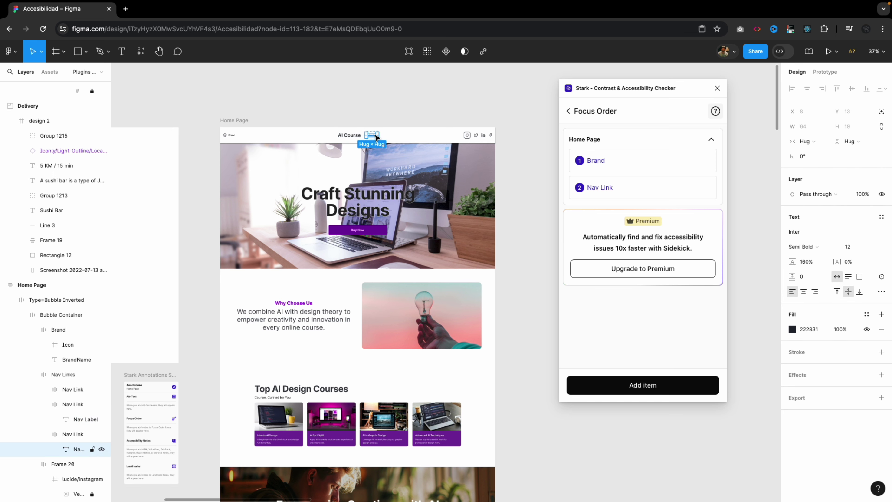
pyautogui.click(643, 384)
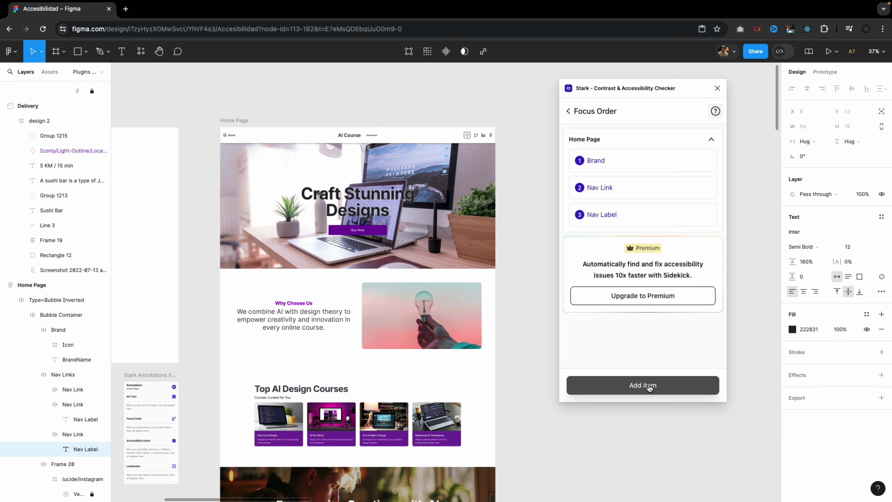
pyautogui.click(468, 137)
pyautogui.click(619, 382)
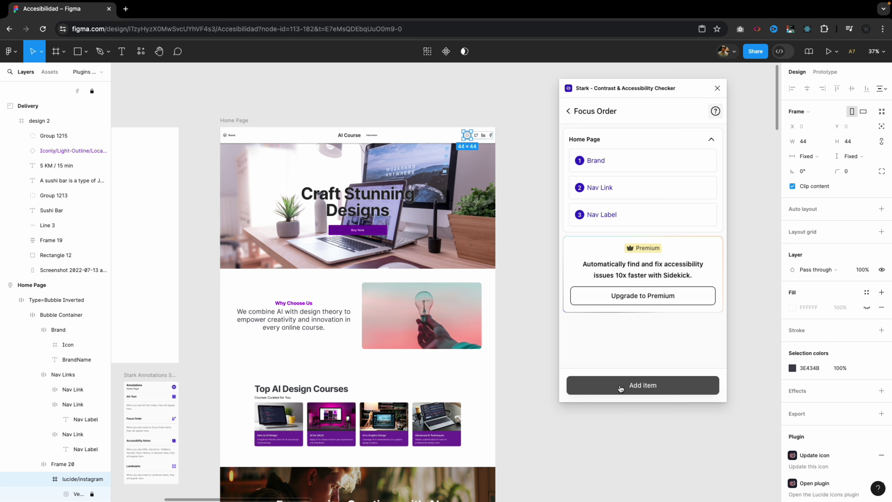
pyautogui.click(488, 117)
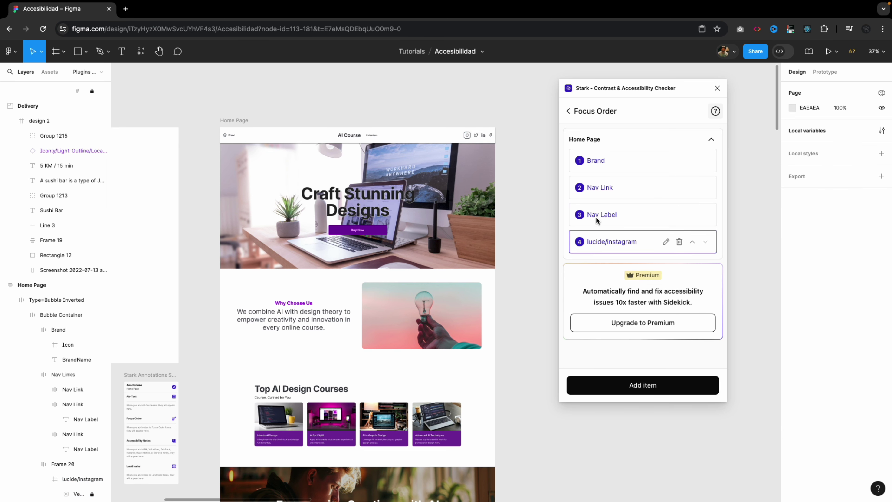
# Step: Review the Brand and Nav Link focus order items and their note options, and return to the expanded Home Page list
pyautogui.click(616, 163)
pyautogui.click(593, 190)
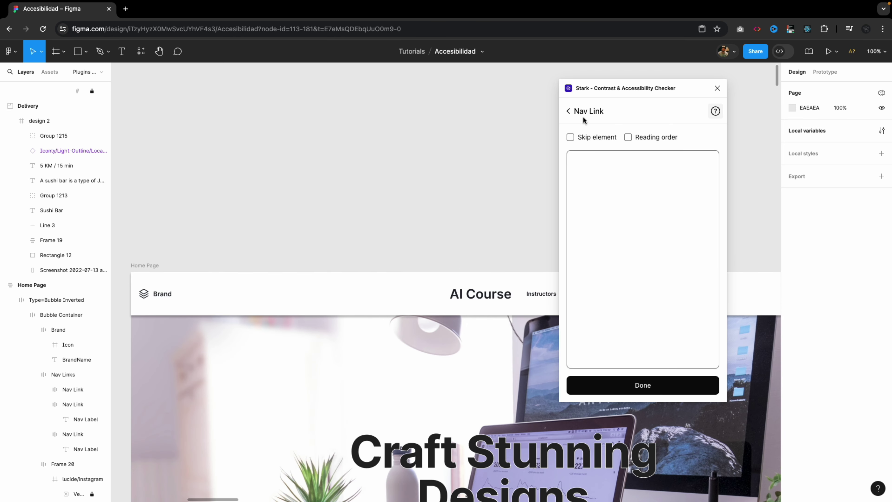
pyautogui.click(568, 111)
pyautogui.click(711, 140)
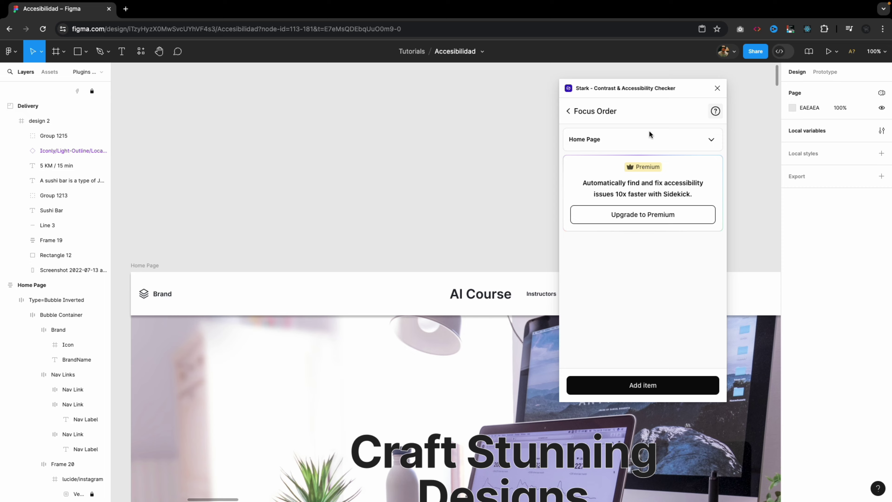
pyautogui.click(648, 137)
pyautogui.scroll(-10, 534, 157)
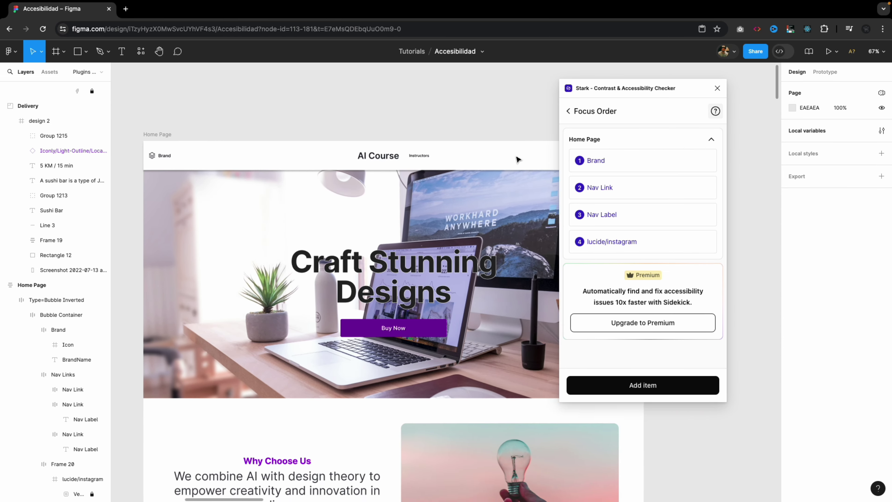
pyautogui.scroll(-2, 517, 159)
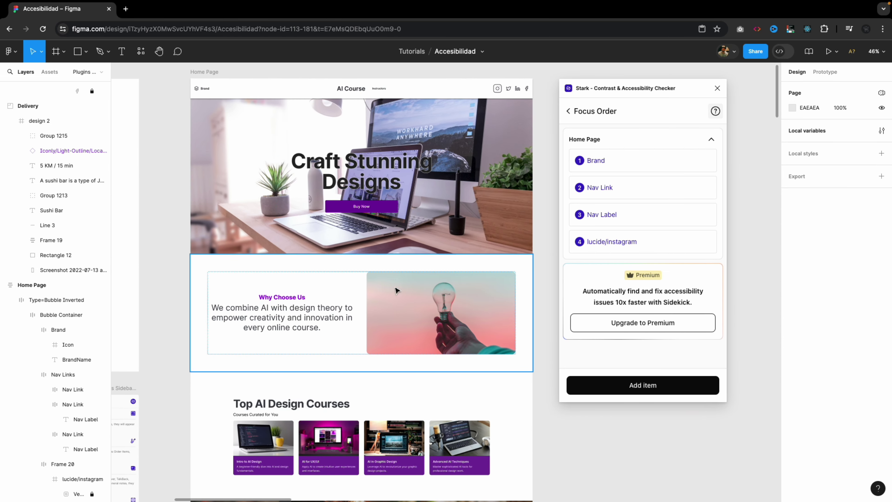
# Step: Switch from the focus order to the Headings annotations and review the available heading levels, keeping H1 selected
pyautogui.click(568, 111)
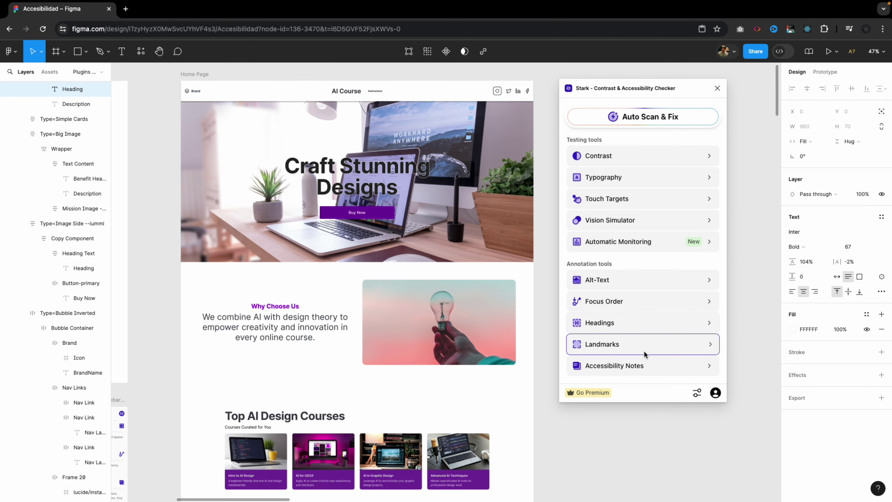
pyautogui.click(594, 324)
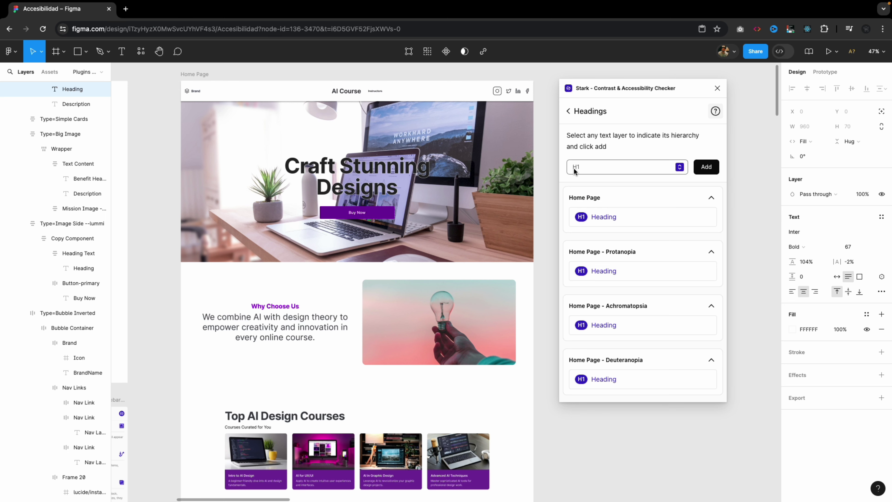
pyautogui.click(681, 168)
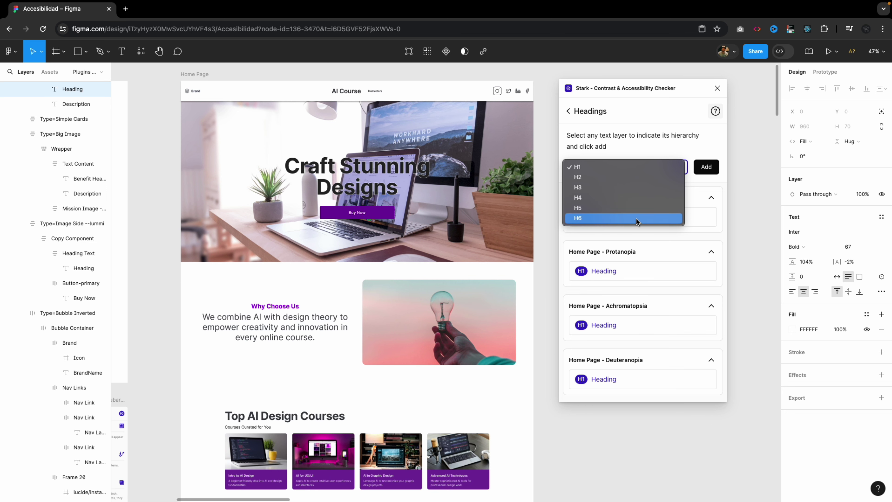
pyautogui.click(636, 153)
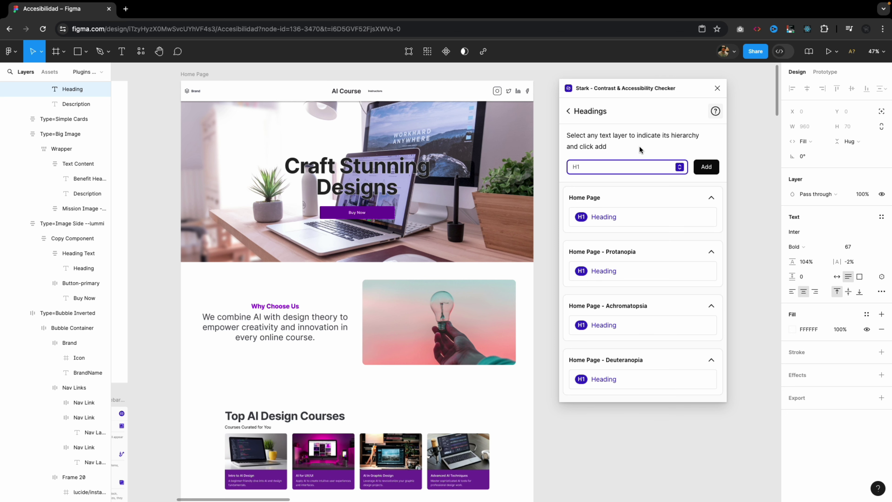
# Step: Locate the Protanopia page's H1 heading on the canvas, look over the neighbouring simulation copies, and return to the original Home Page
pyautogui.moveTo(601, 216)
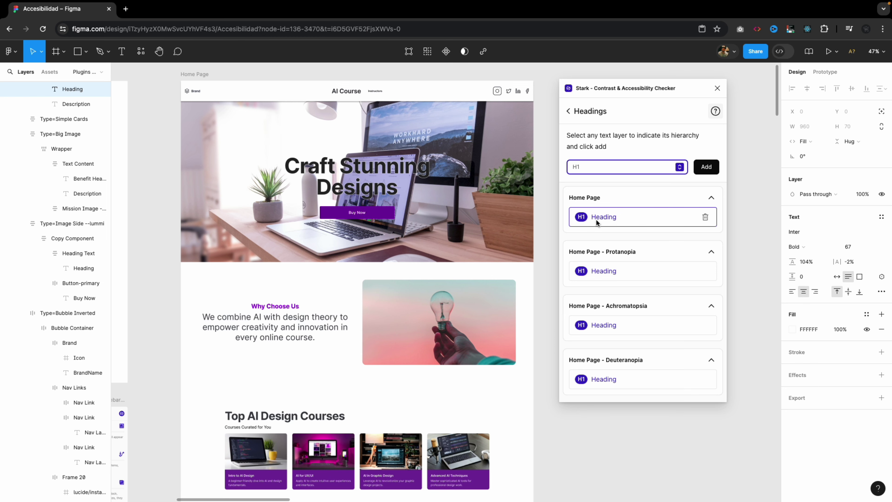
pyautogui.moveTo(596, 272)
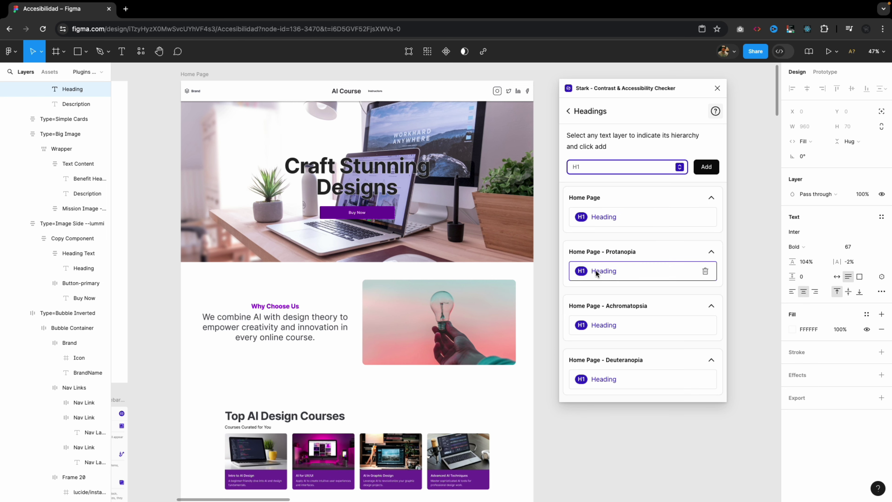
pyautogui.click(596, 272)
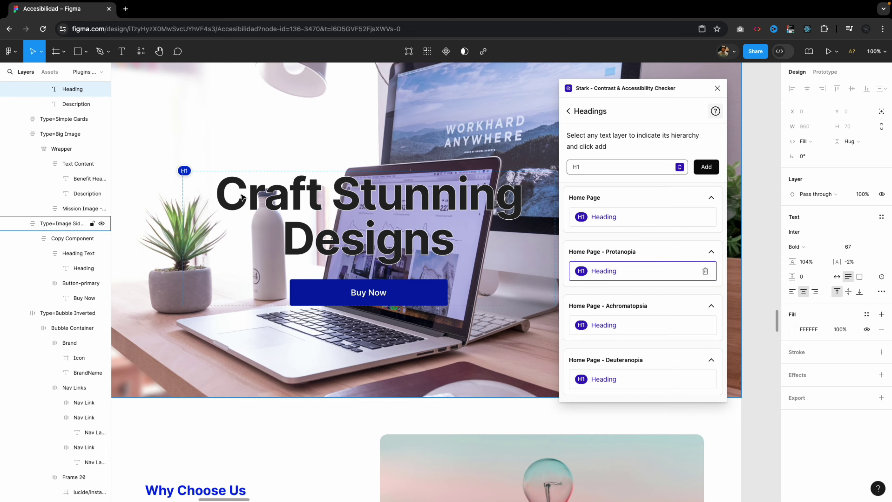
pyautogui.scroll(-5, 243, 196)
pyautogui.hscroll(5, 422, 207)
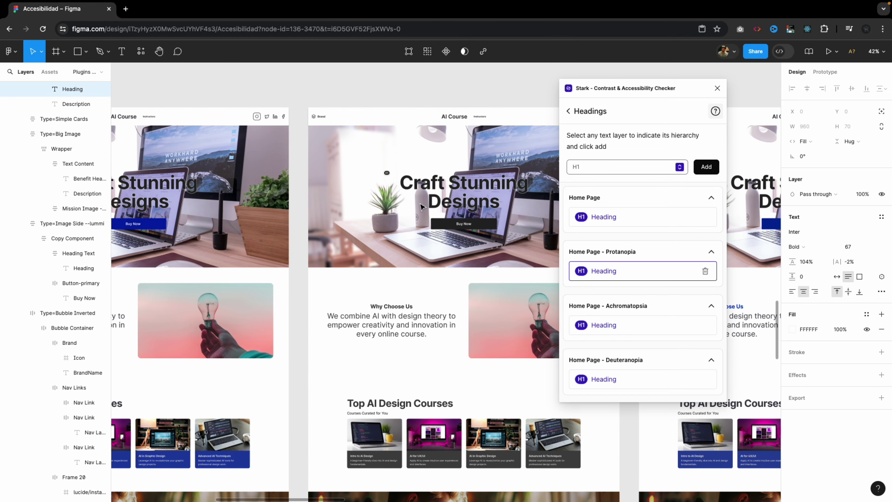
pyautogui.keyDown('ctrl'); pyautogui.scroll(-3, 421, 207); pyautogui.keyUp('ctrl')
pyautogui.scroll(-5, 421, 207)
pyautogui.scroll(8, 422, 206)
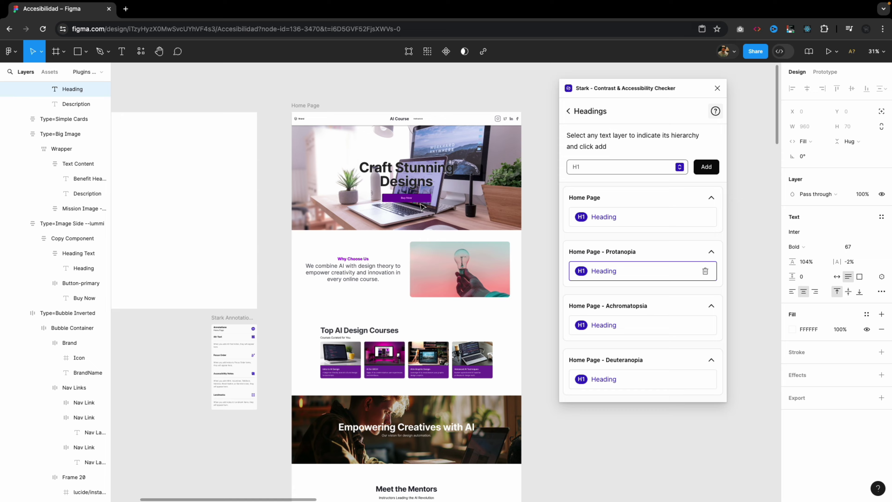
# Step: Annotate the "Empowering Creatives with AI" text on the Home Page as an H2 heading and check the headings list
pyautogui.keyDown('ctrl'); pyautogui.scroll(3, 422, 207); pyautogui.keyUp('ctrl')
pyautogui.keyDown('ctrl'); pyautogui.scroll(-2, 404, 246); pyautogui.keyUp('ctrl')
pyautogui.scroll(-2, 362, 304)
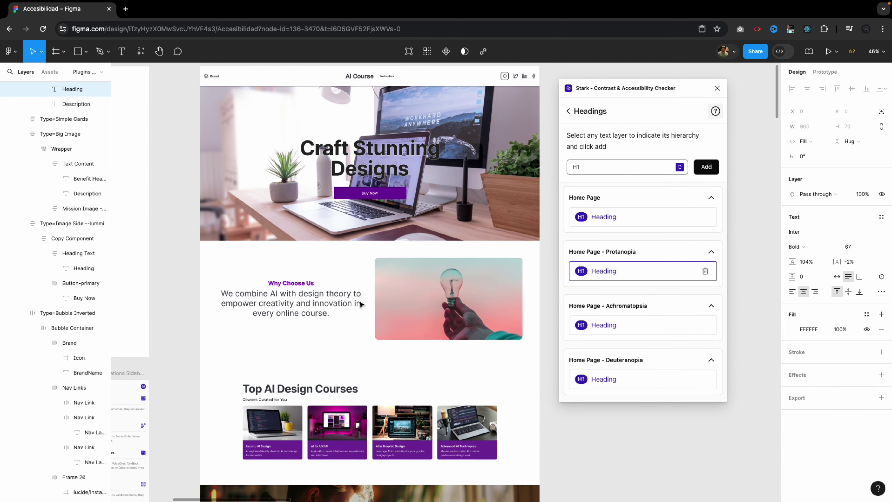
pyautogui.scroll(-4, 362, 304)
pyautogui.scroll(-1, 327, 360)
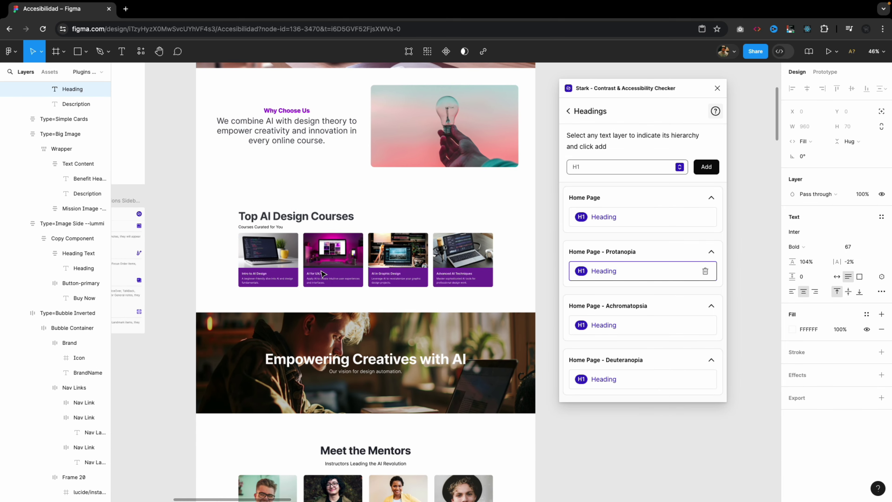
pyautogui.click(327, 360)
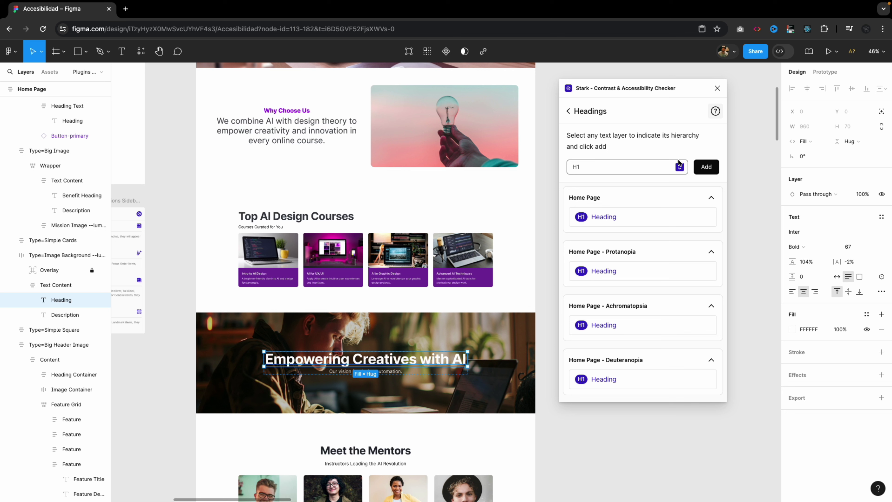
pyautogui.click(680, 167)
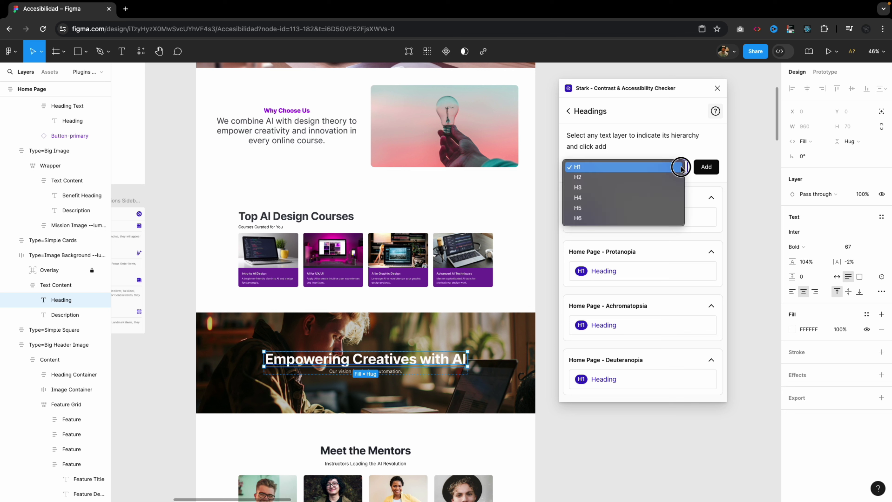
pyautogui.click(585, 178)
pyautogui.click(706, 167)
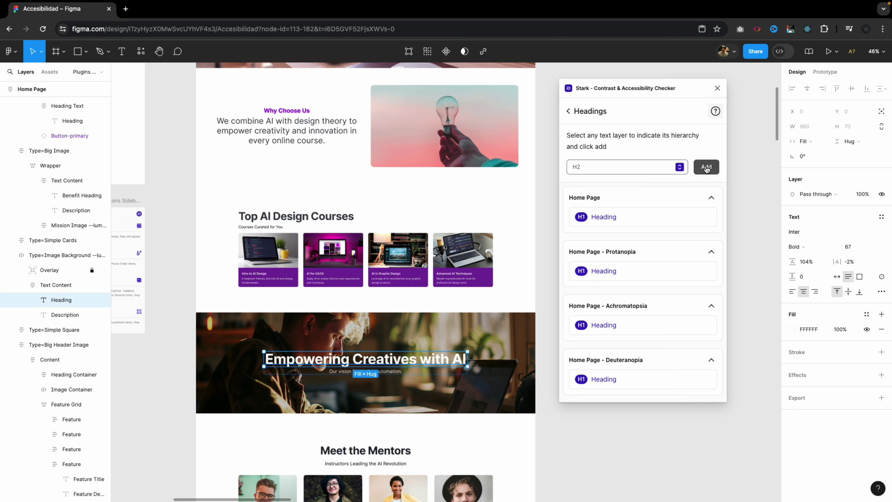
pyautogui.click(588, 240)
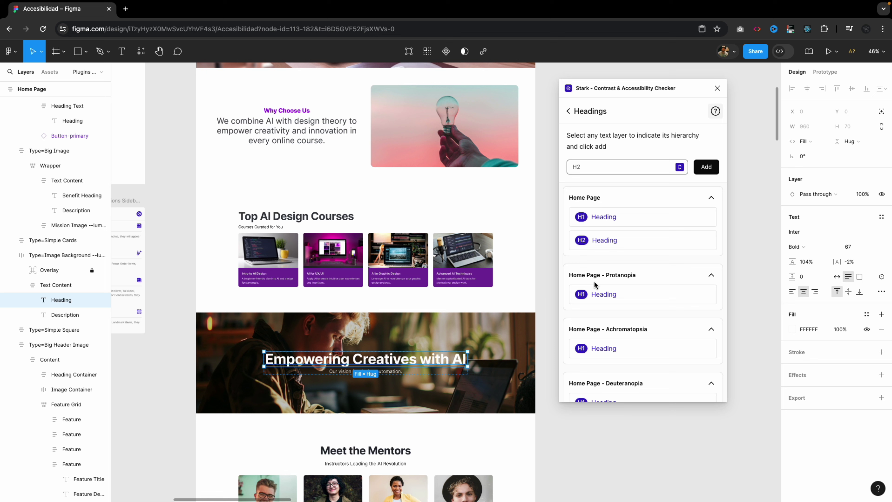
pyautogui.scroll(-2, 596, 285)
pyautogui.scroll(-5, 595, 285)
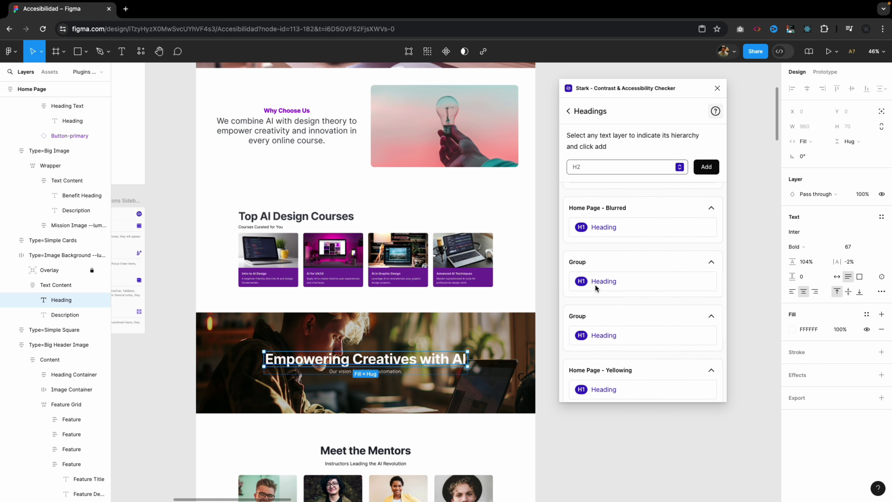
pyautogui.scroll(7, 595, 284)
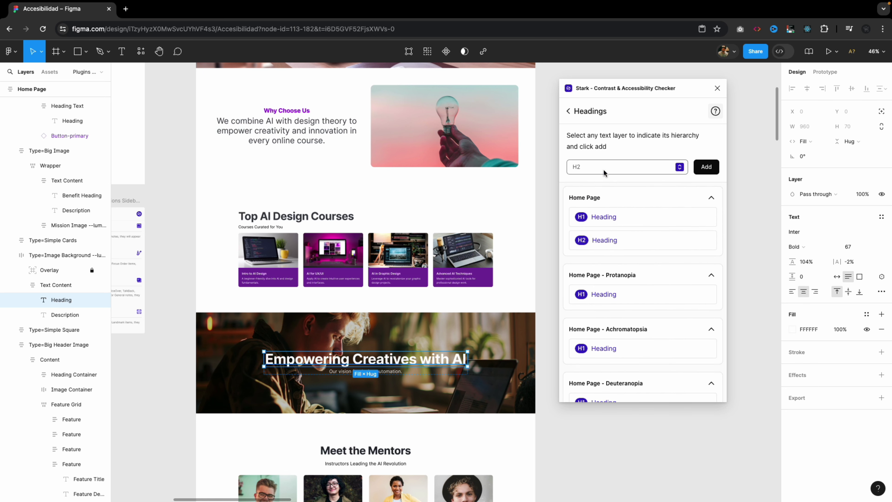
# Step: Switch to the Landmarks annotations and mark the Home Page's top navigation bar frame as a Header landmark
pyautogui.click(568, 111)
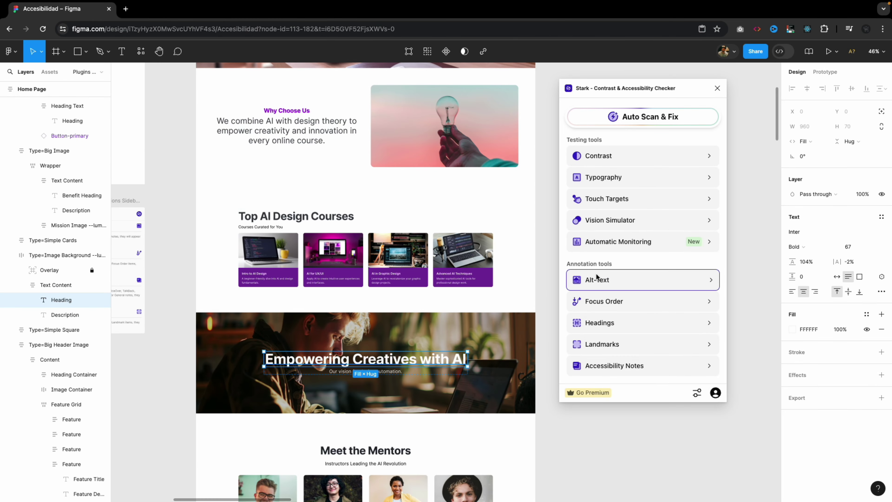
pyautogui.click(598, 347)
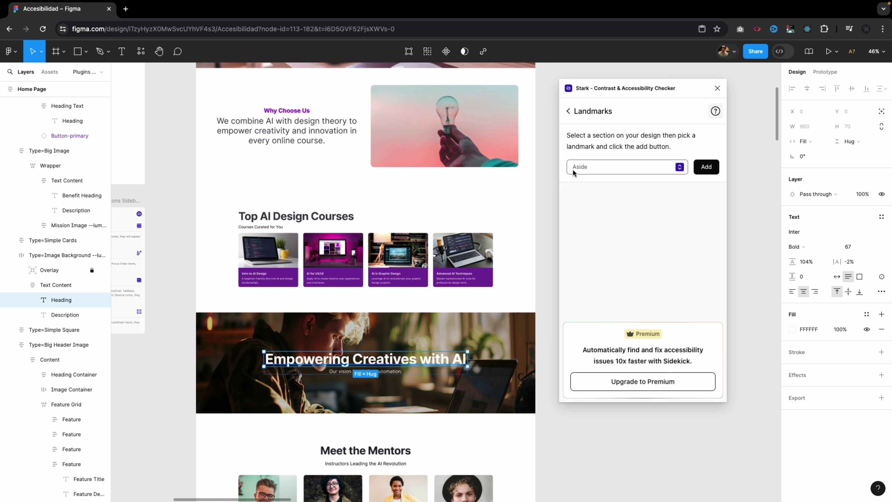
pyautogui.click(681, 169)
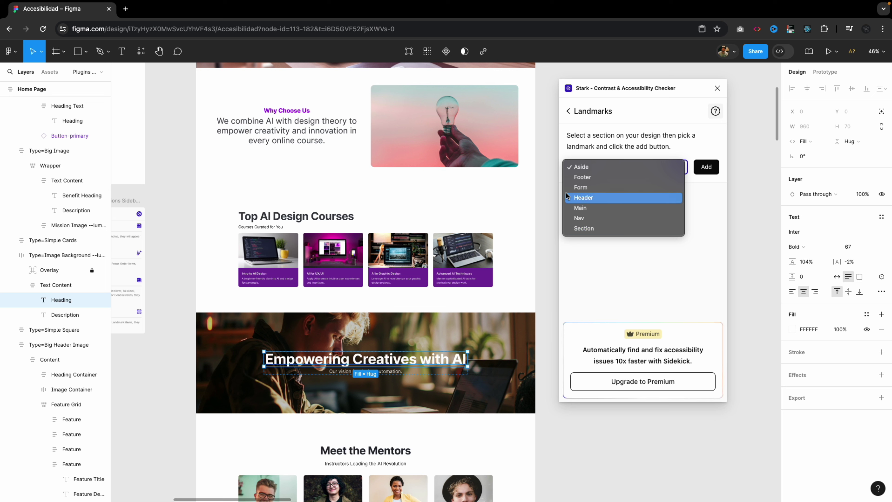
pyautogui.click(583, 197)
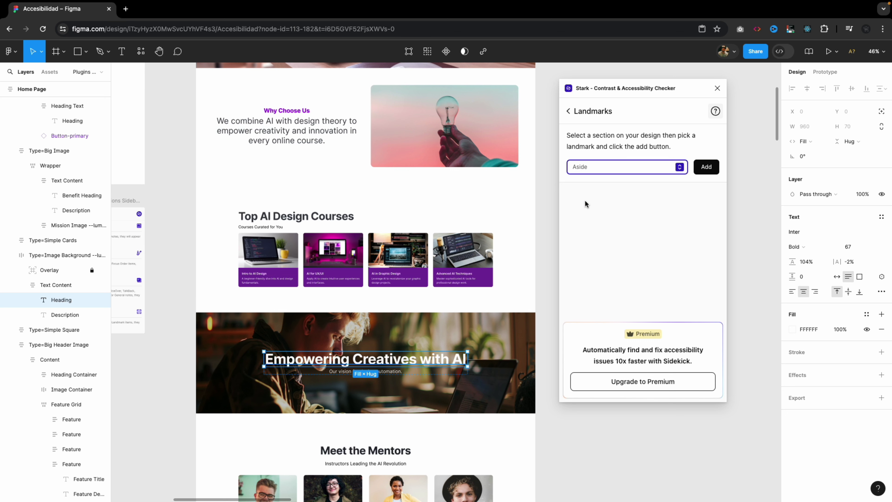
pyautogui.scroll(1, 471, 192)
pyautogui.scroll(7, 471, 193)
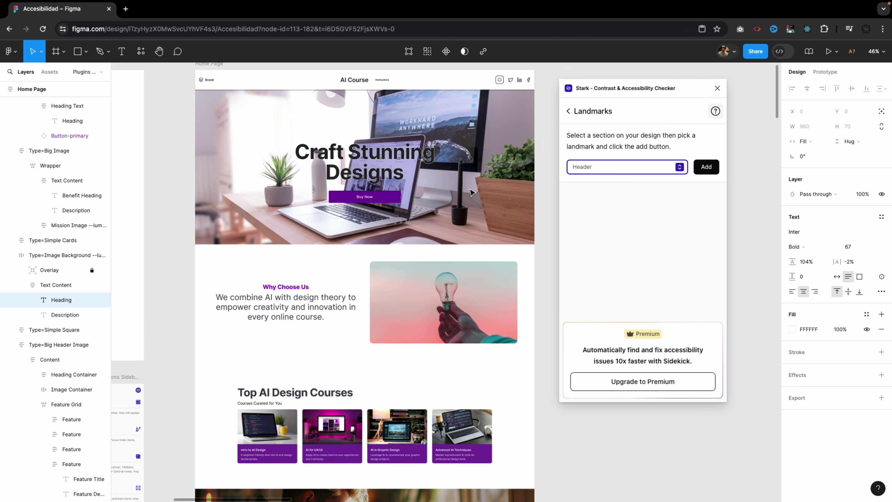
pyautogui.click(311, 144)
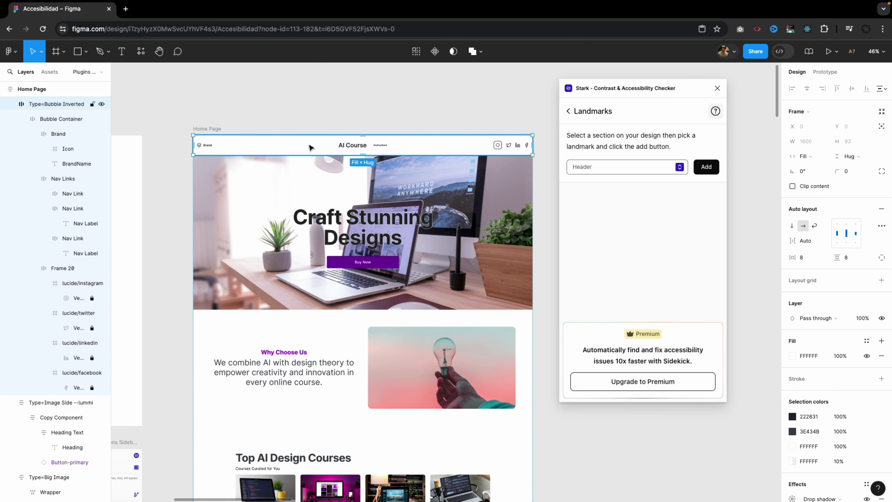
pyautogui.click(707, 168)
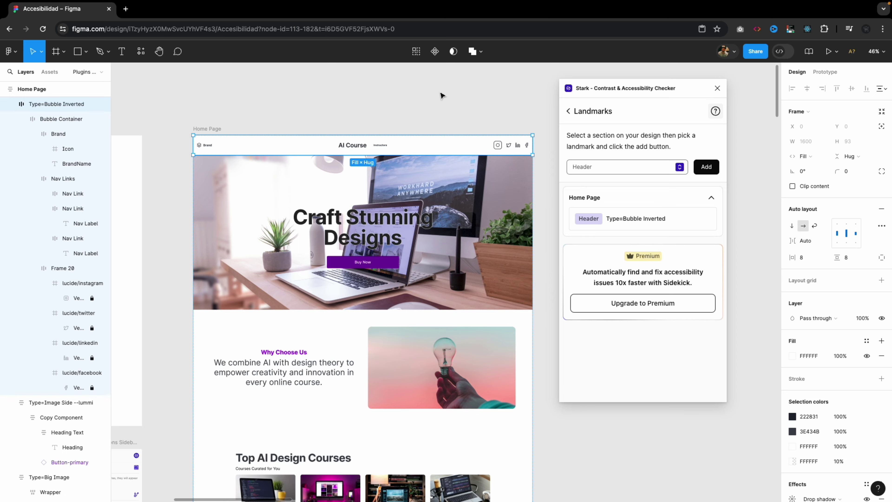
pyautogui.click(442, 95)
pyautogui.scroll(5, 434, 131)
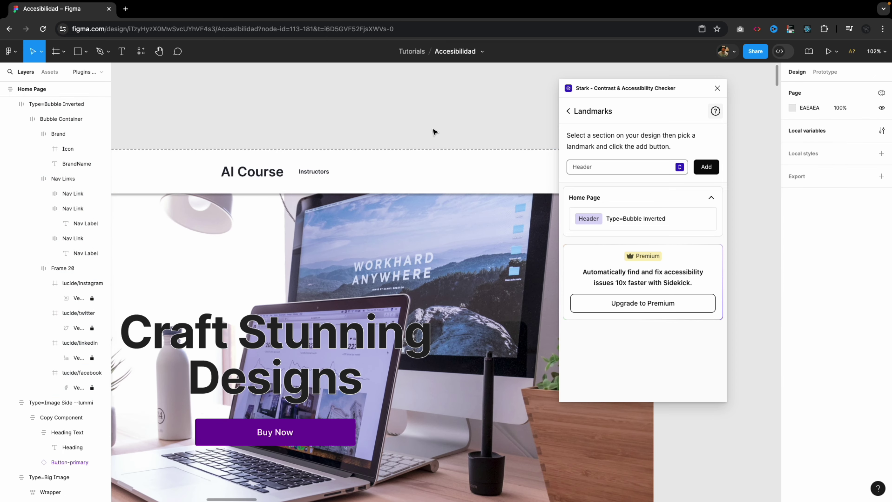
# Step: Mark the "Top AI Design Courses" cards frame on the Home Page as a Section landmark
pyautogui.scroll(-5, 434, 130)
pyautogui.scroll(-5, 434, 131)
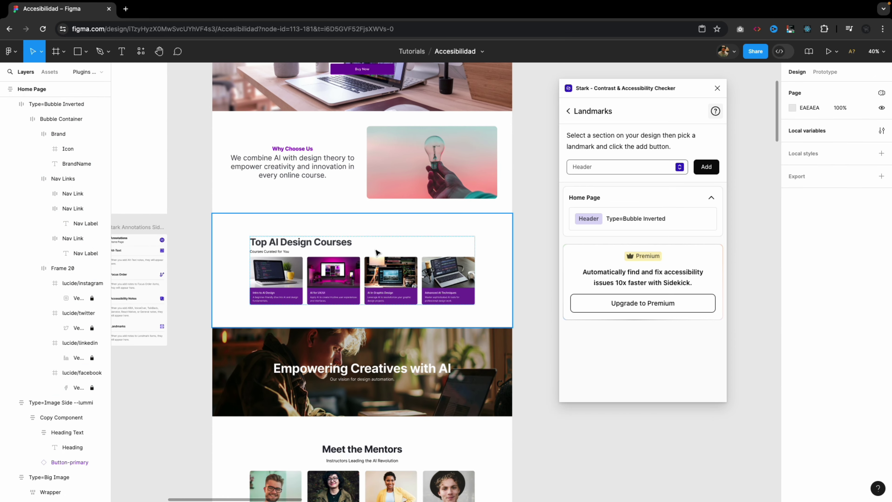
pyautogui.click(376, 251)
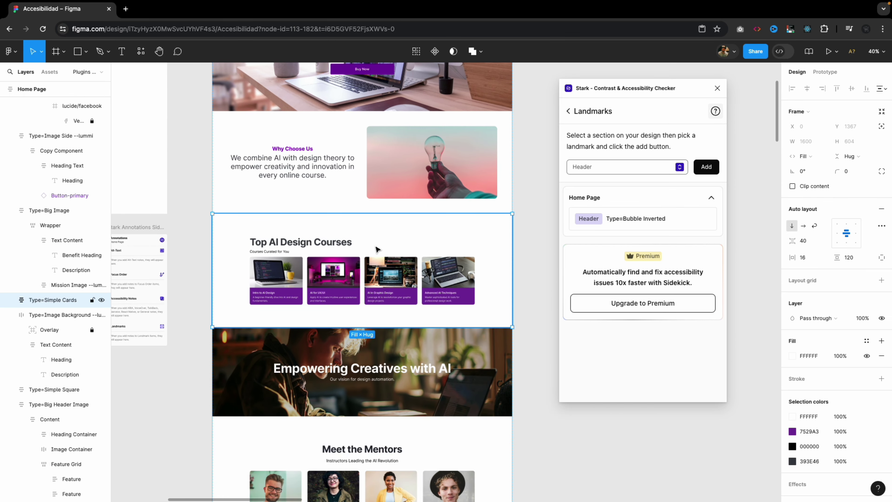
pyautogui.click(594, 168)
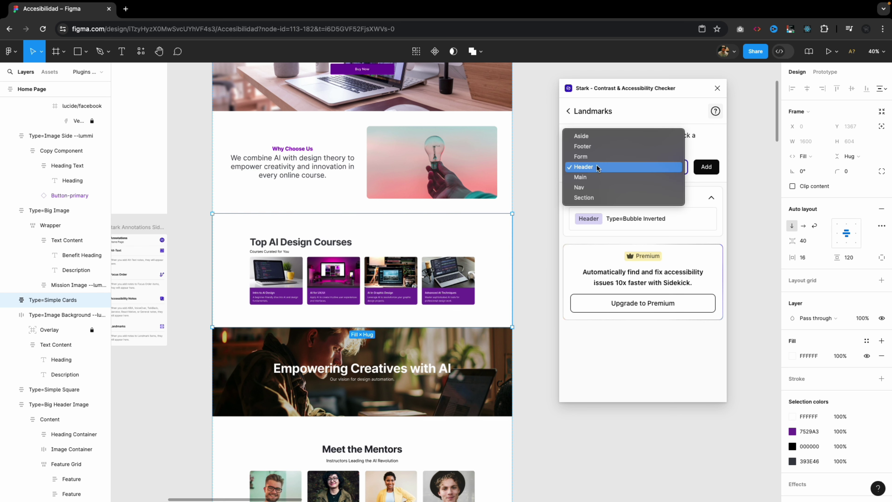
pyautogui.click(588, 198)
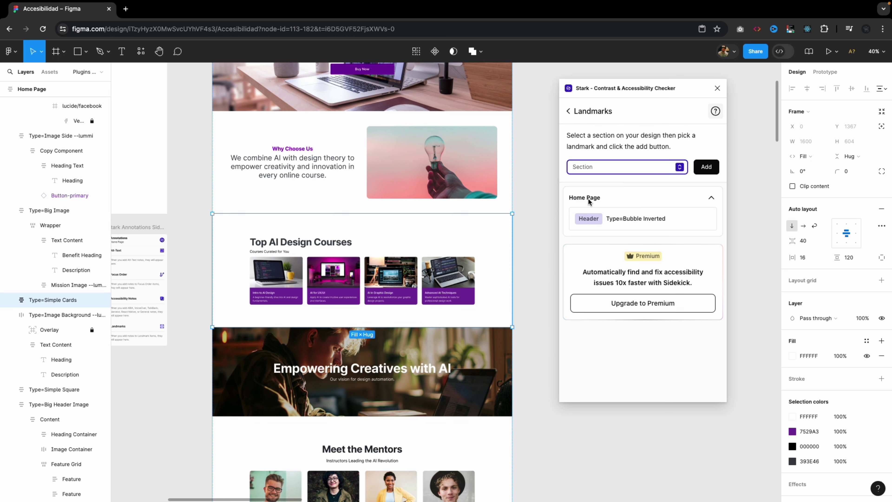
pyautogui.click(707, 169)
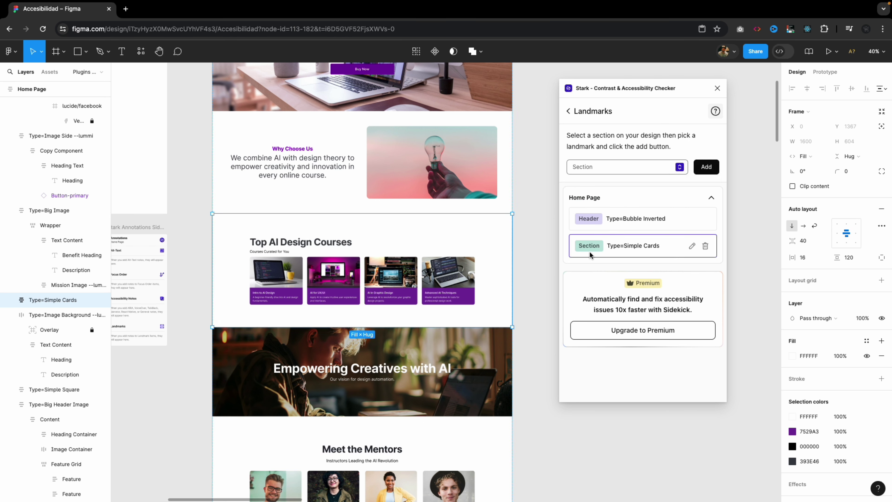
pyautogui.click(527, 239)
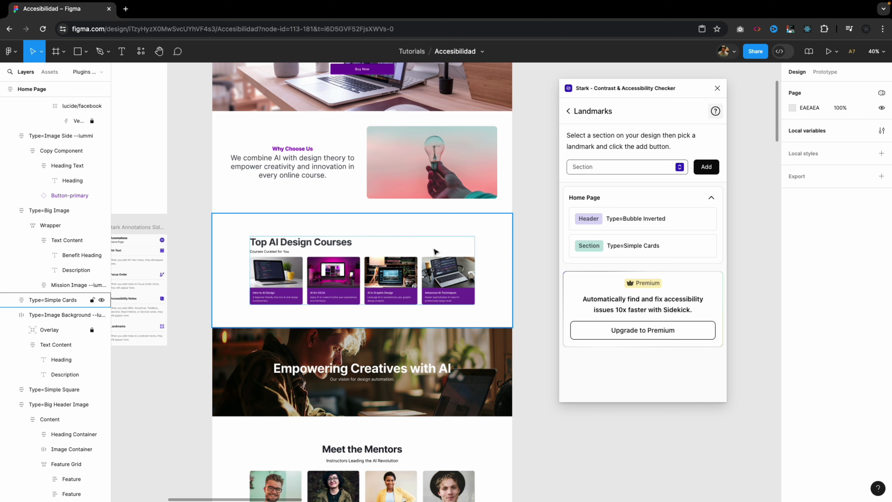
pyautogui.click(478, 236)
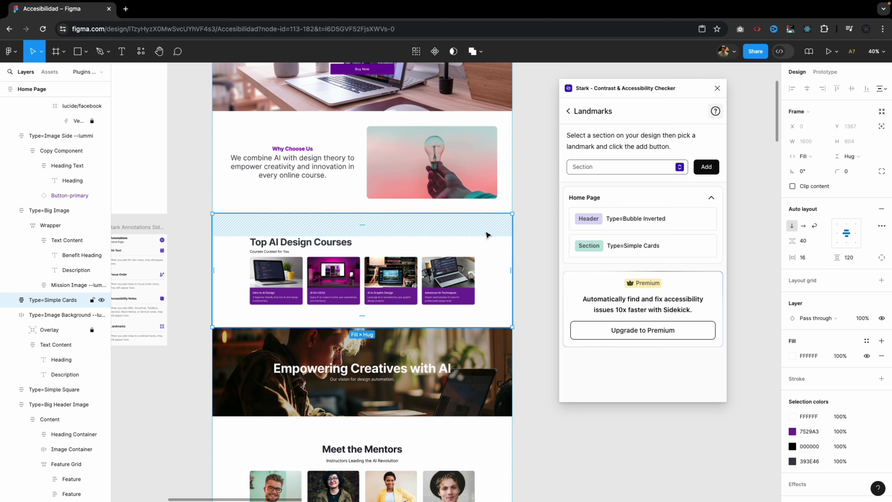
# Step: Review the Header landmark's accessible name and note fields, and leave the Landmarks annotations without entering anything
pyautogui.click(587, 218)
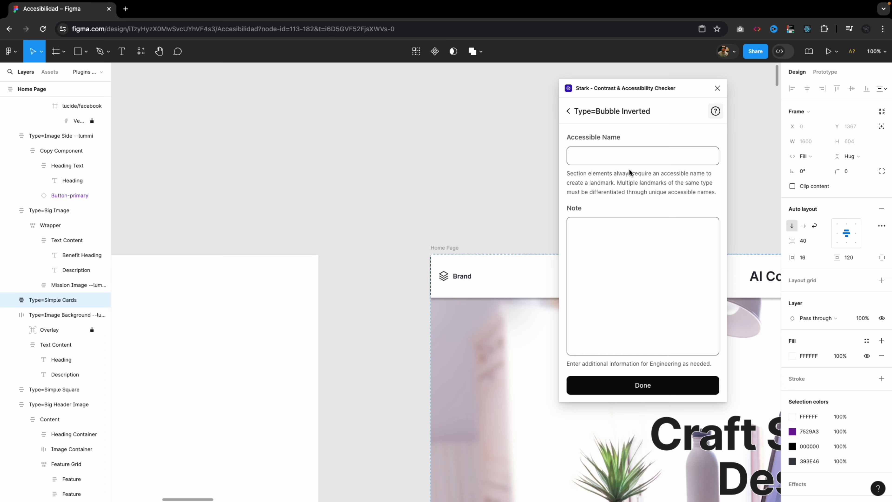
pyautogui.click(568, 112)
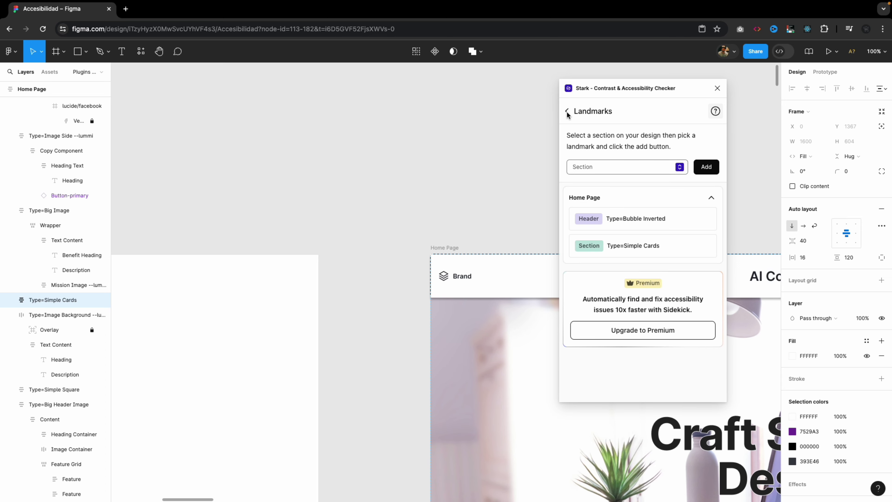
pyautogui.click(568, 112)
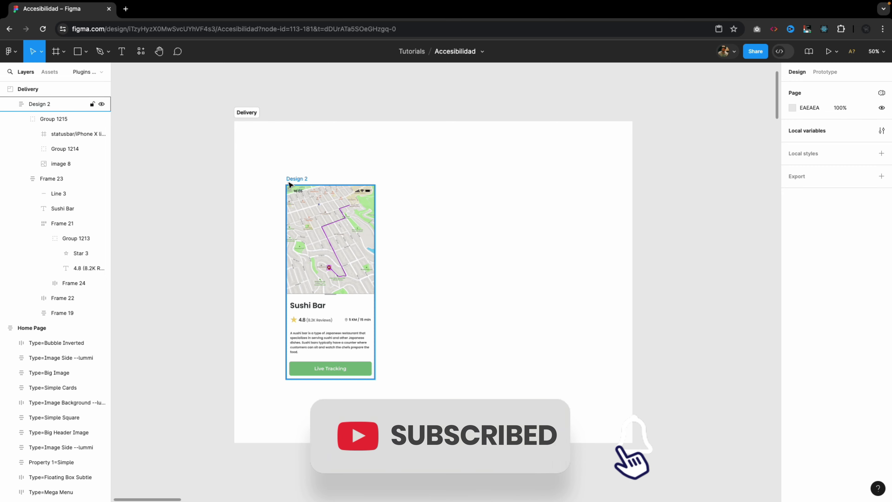
# Step: Search the plugins for "include" and run the Include—Accessibility Annotations plugin from its details page
pyautogui.scroll(5, 289, 183)
pyautogui.scroll(-5, 289, 184)
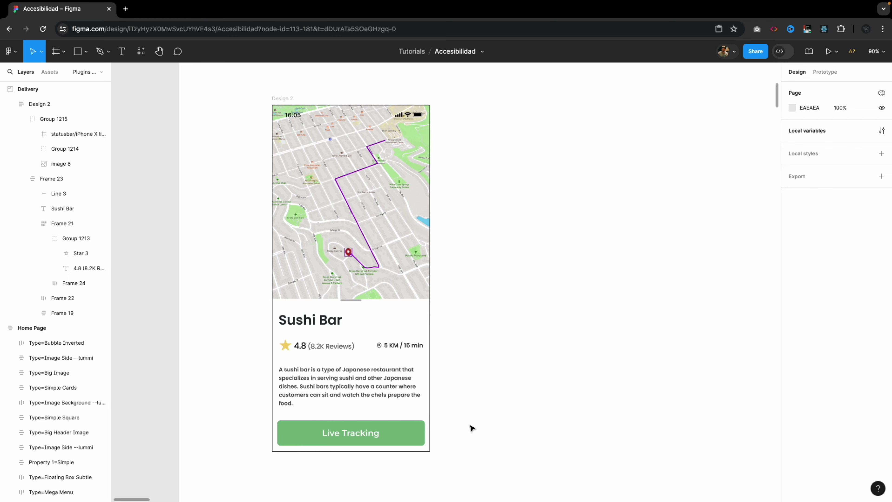
pyautogui.hotkey('shift', '1')
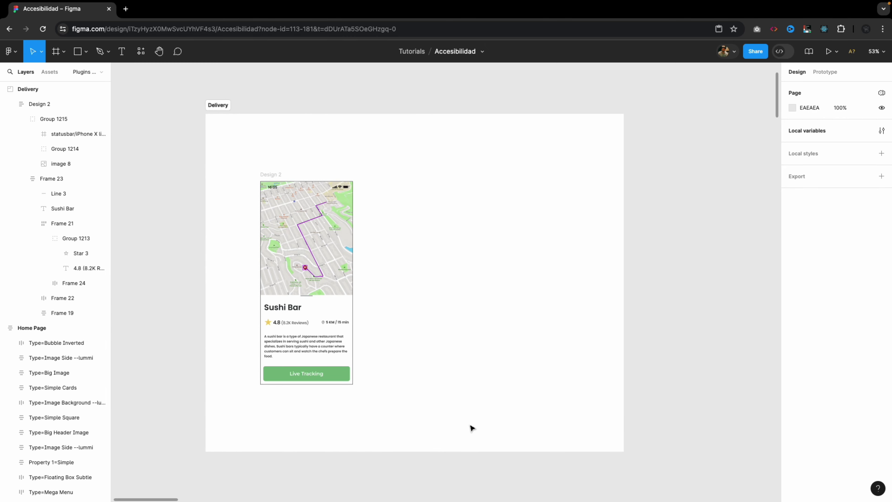
pyautogui.click(141, 52)
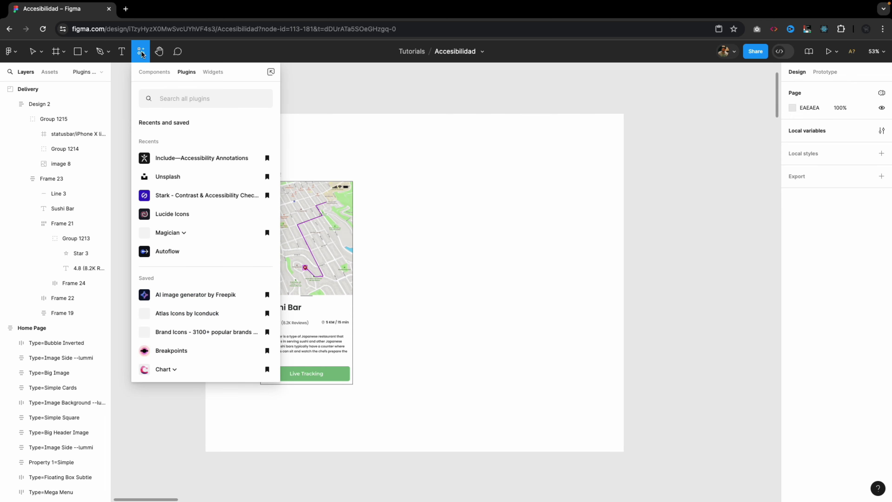
pyautogui.write('incluc')
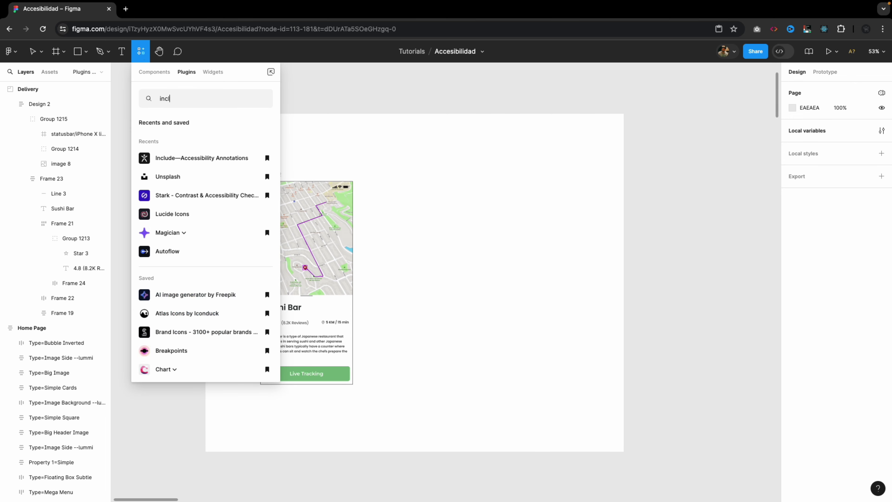
pyautogui.press('BackSpace')
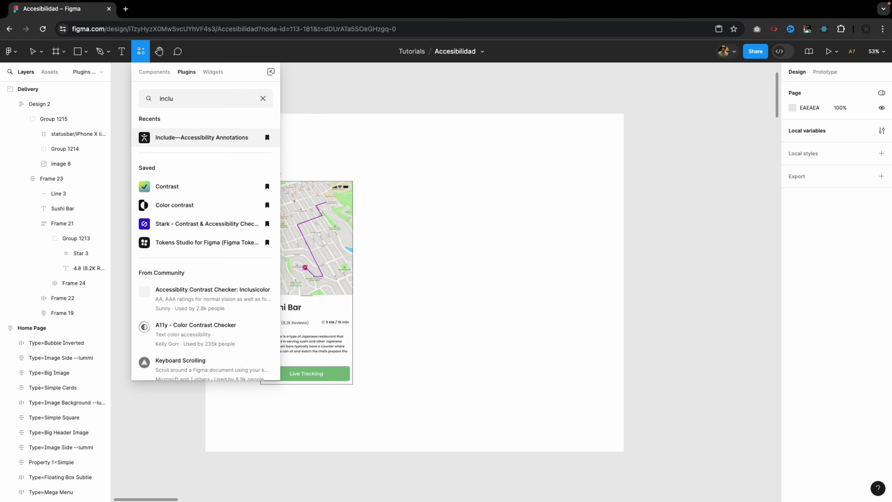
pyautogui.write('de')
pyautogui.click(256, 137)
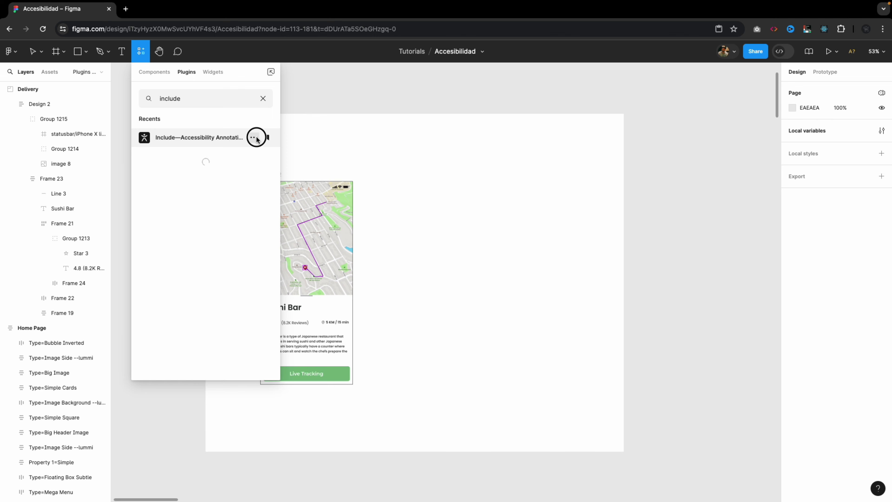
pyautogui.click(245, 156)
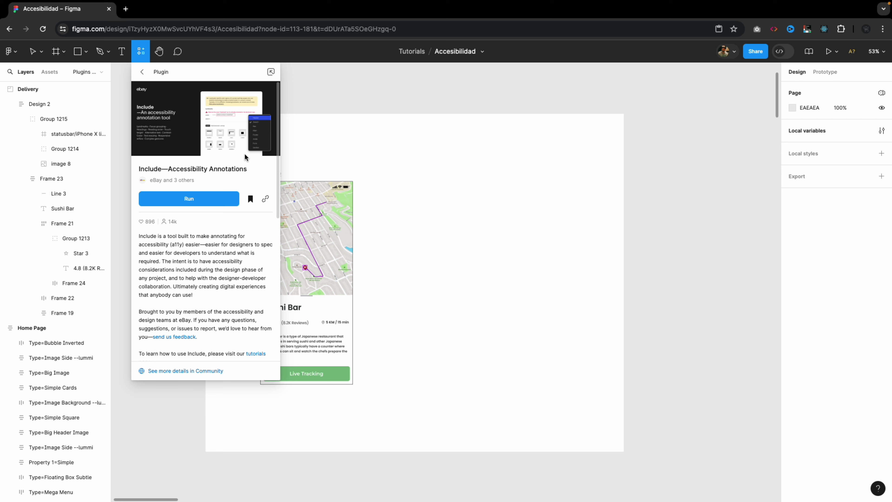
pyautogui.click(188, 200)
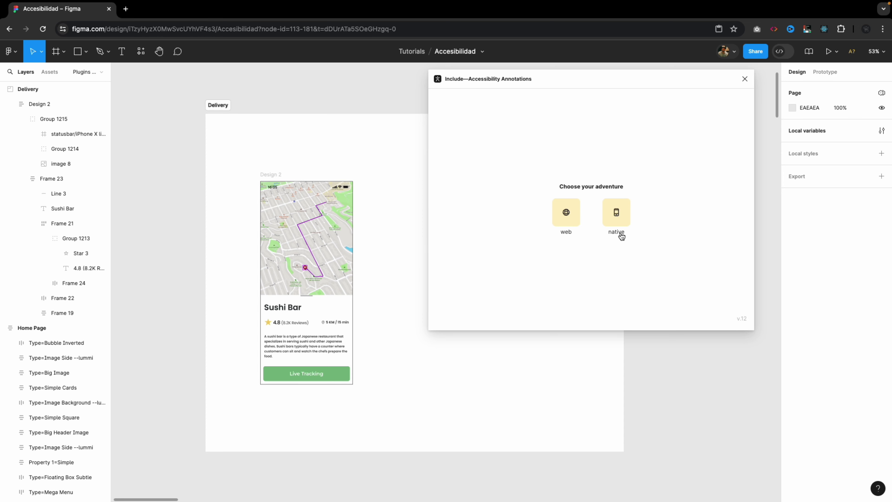
# Step: Choose the native annotation mode and run the checker on the Design 2 frame
pyautogui.click(619, 215)
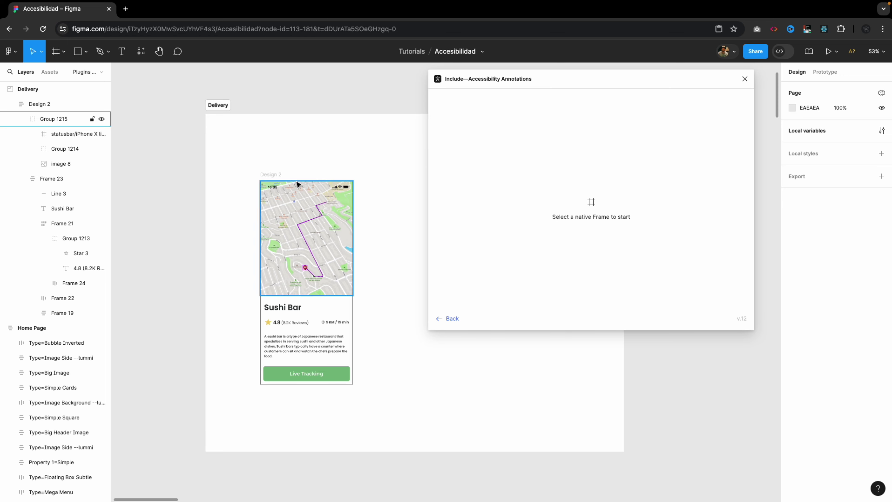
pyautogui.click(270, 175)
pyautogui.hotkey('shift', '2')
pyautogui.hscroll(10, 269, 174)
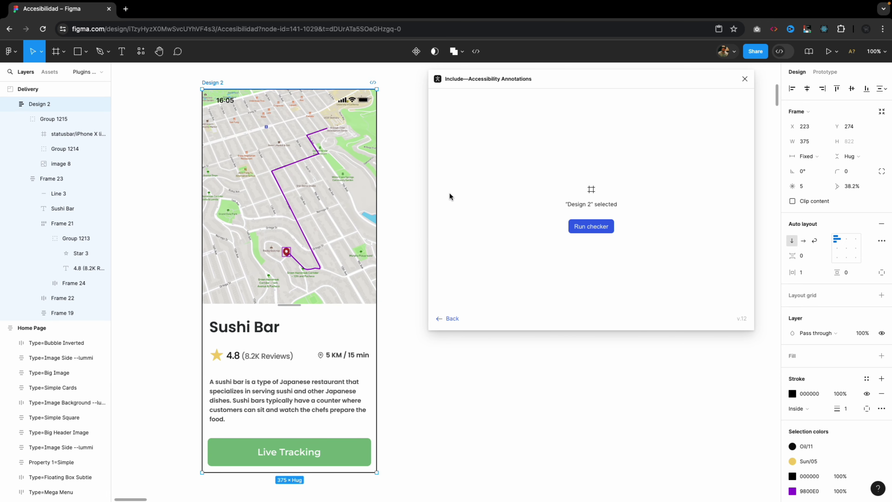
pyautogui.click(591, 227)
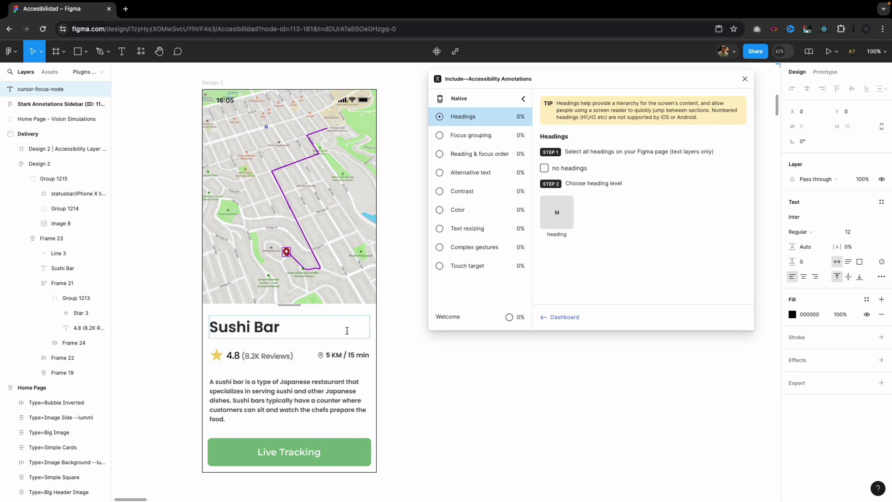
# Step: Mark the "Sushi Bar" text layer as a heading and save the Headings annotations
pyautogui.click(323, 327)
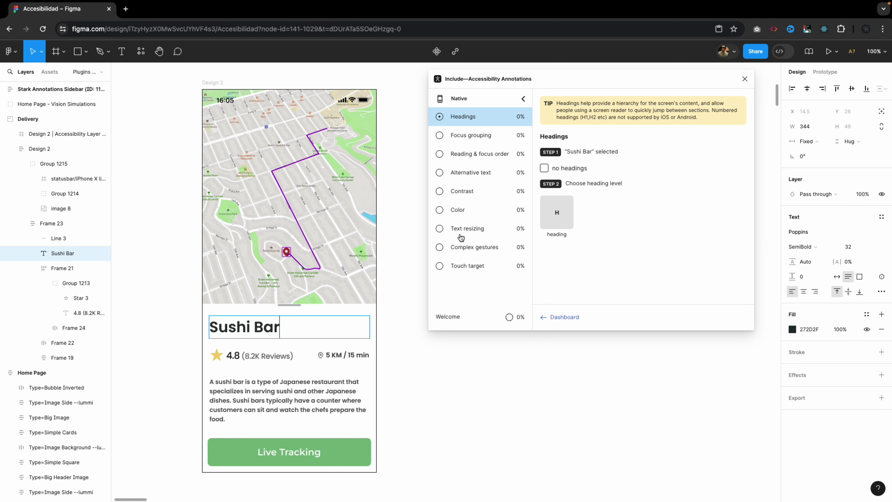
pyautogui.click(559, 215)
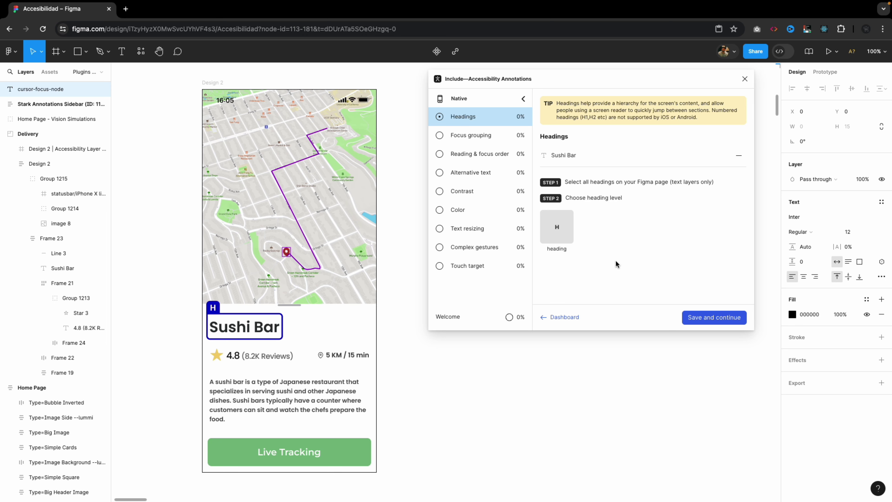
pyautogui.click(699, 320)
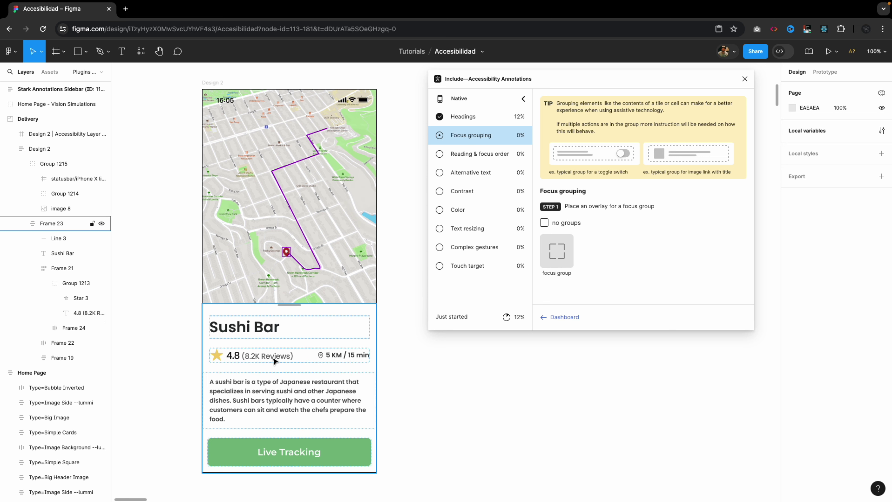
# Step: Try to add a focus group overlay for the description text and Live Tracking button, and remove the group from the list
pyautogui.click(262, 408)
pyautogui.click(259, 403)
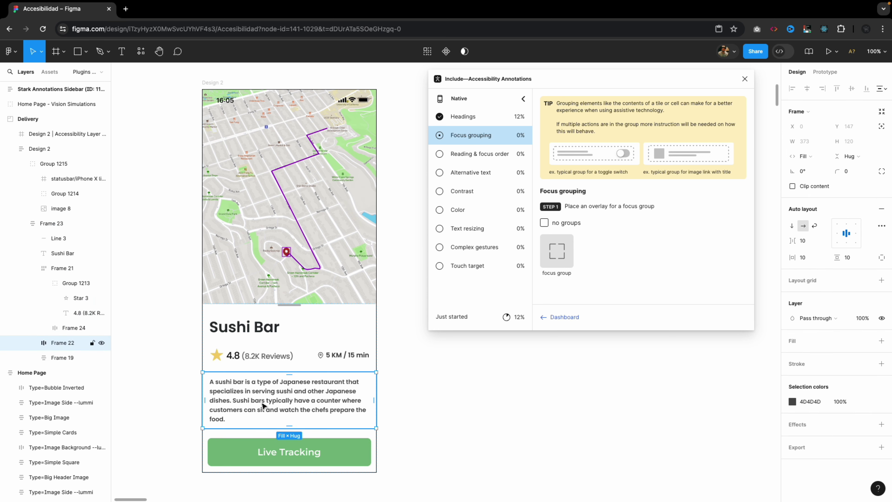
pyautogui.keyDown('shift'); pyautogui.click(246, 452); pyautogui.keyUp('shift')
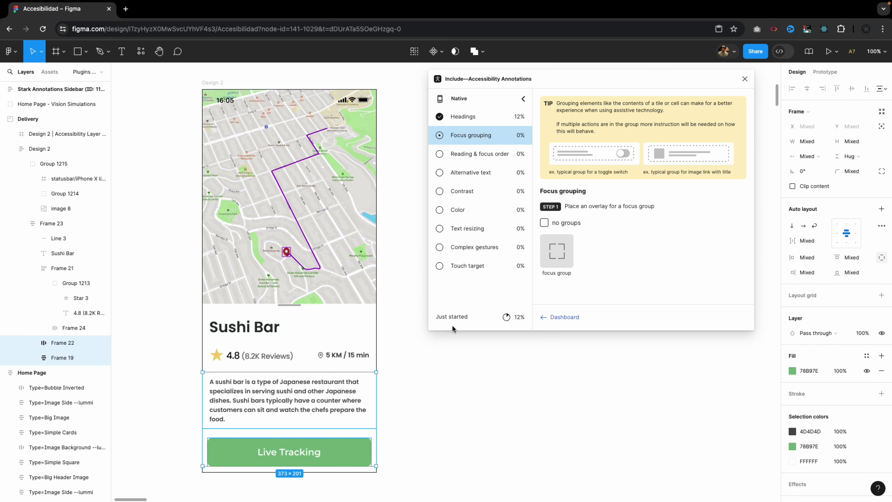
pyautogui.click(559, 258)
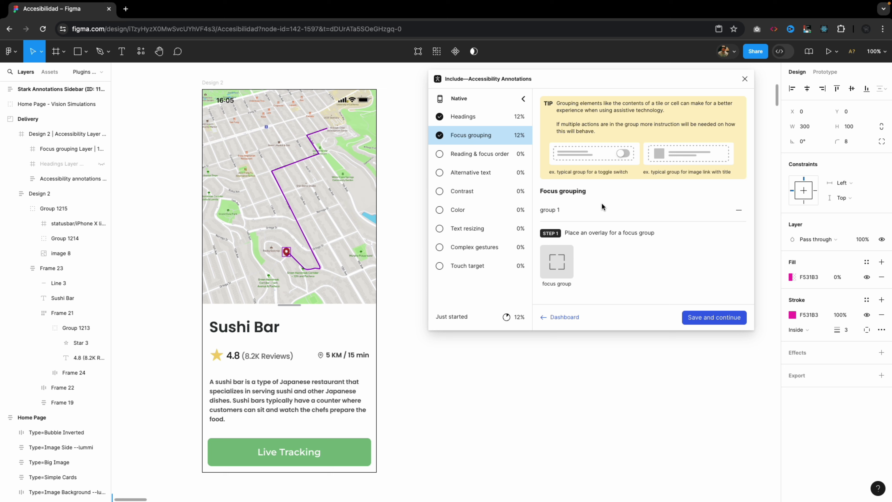
pyautogui.click(739, 210)
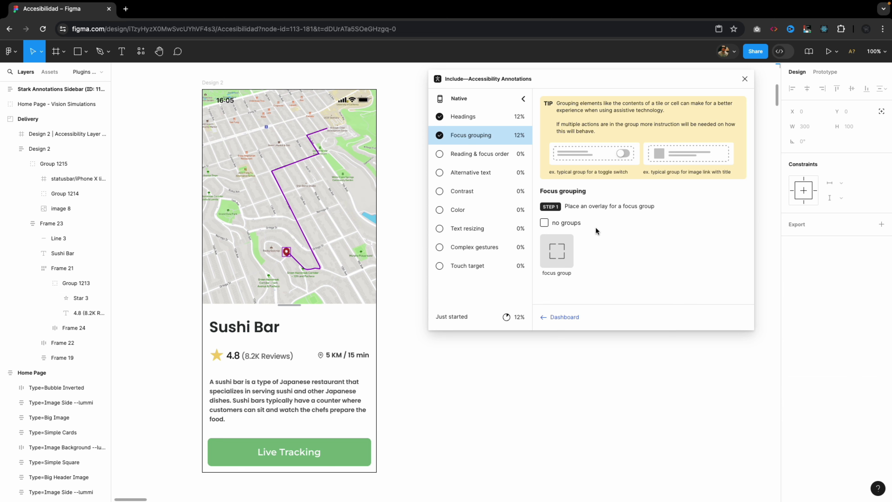
# Step: Declare that the screen has no focus groups and save the Focus grouping annotations
pyautogui.click(544, 222)
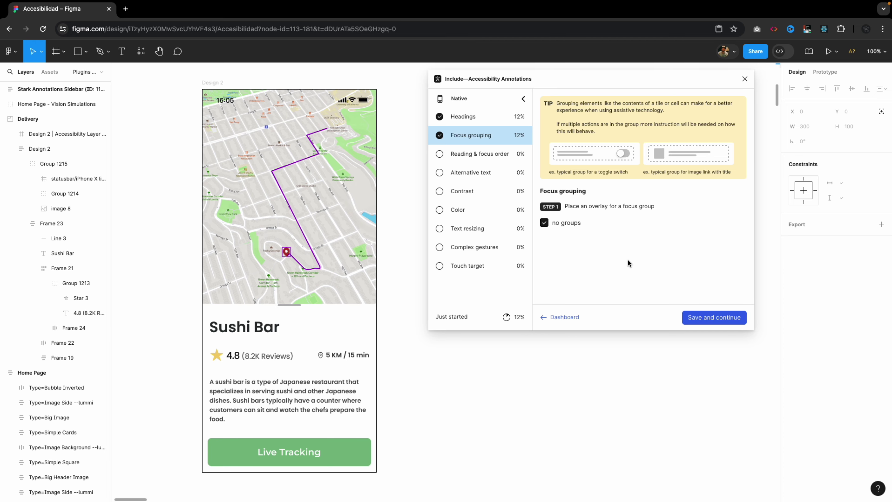
pyautogui.click(698, 320)
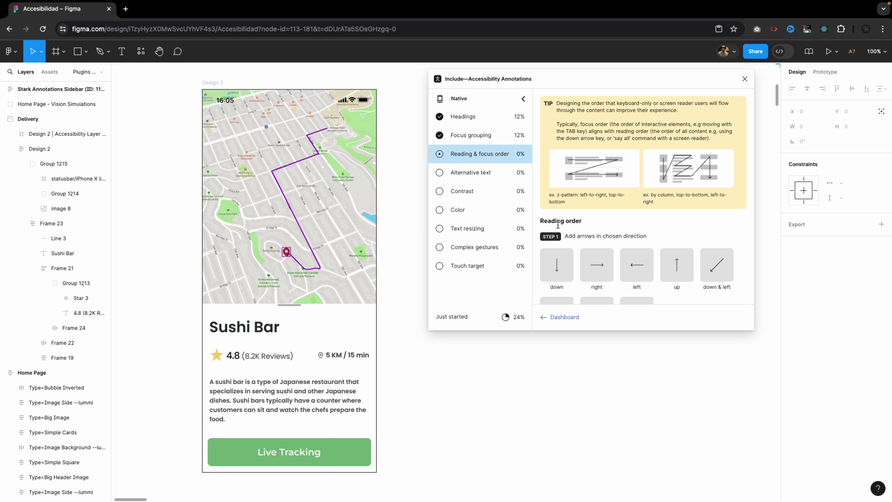
# Step: Add a down arrow for the reading order and select the Reading order Layer frame beside Design 2
pyautogui.scroll(-2, 559, 273)
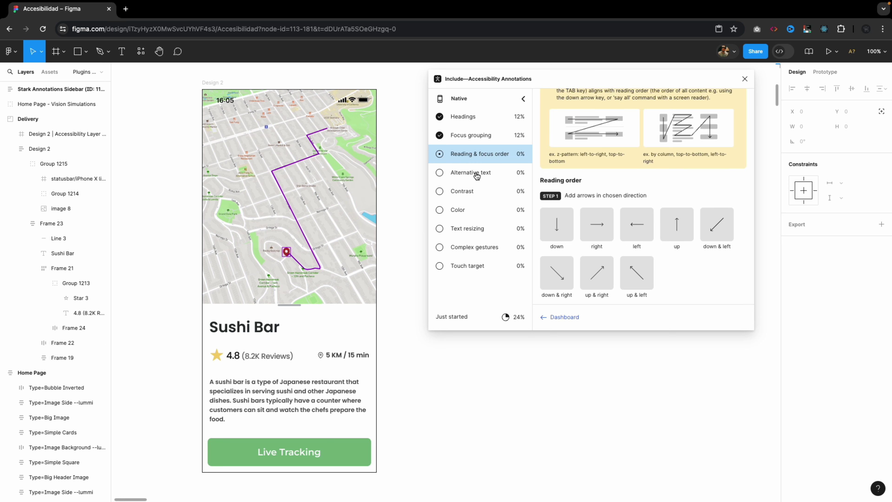
pyautogui.click(559, 227)
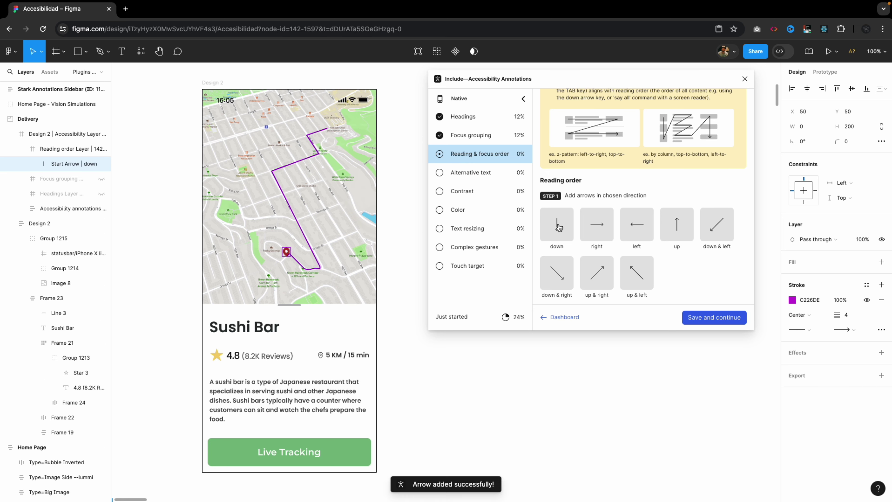
pyautogui.click(389, 170)
pyautogui.hscroll(2, 389, 171)
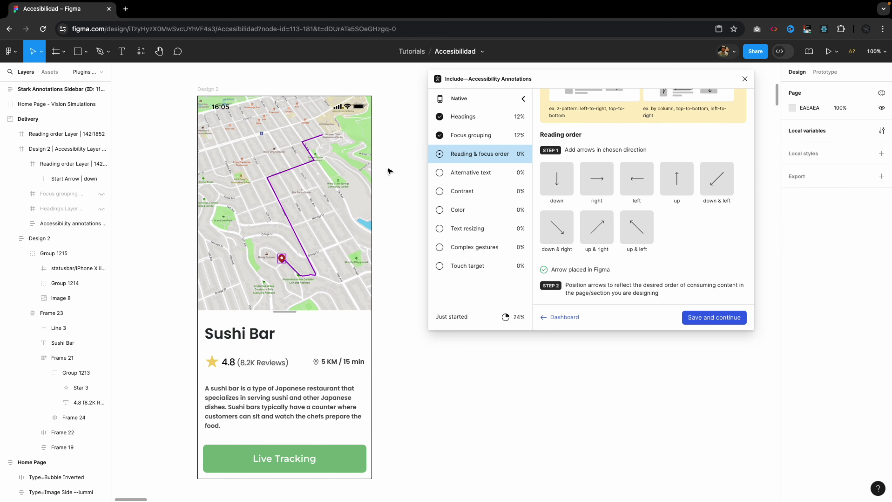
pyautogui.hscroll(3, 389, 171)
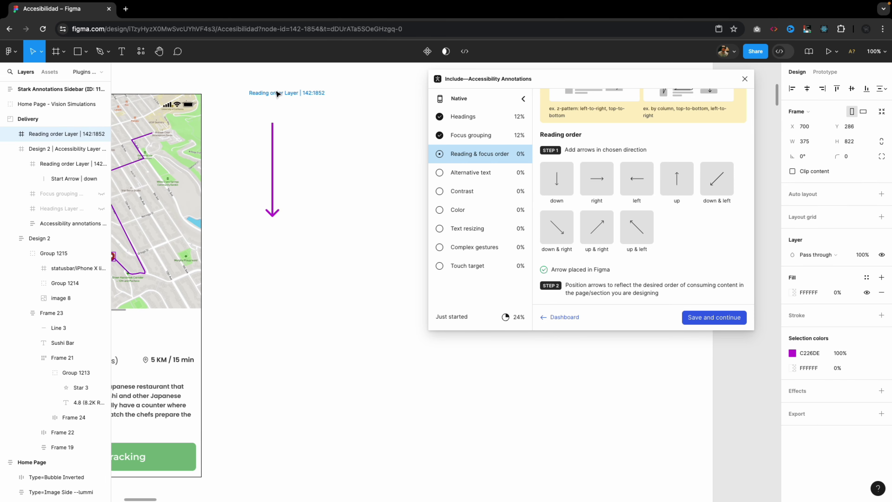
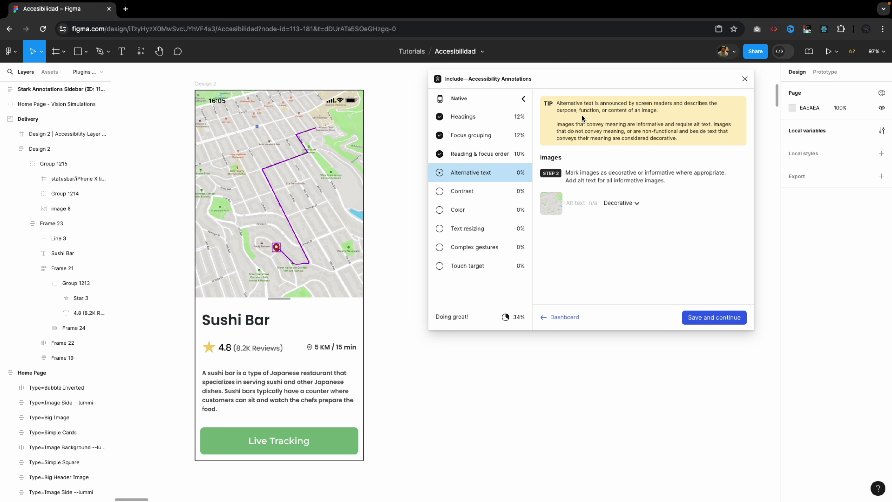
# Step: Mark the map image as Informative and set its alt text to "Mapa para seguimiento del pedido"
pyautogui.click(629, 208)
pyautogui.click(631, 221)
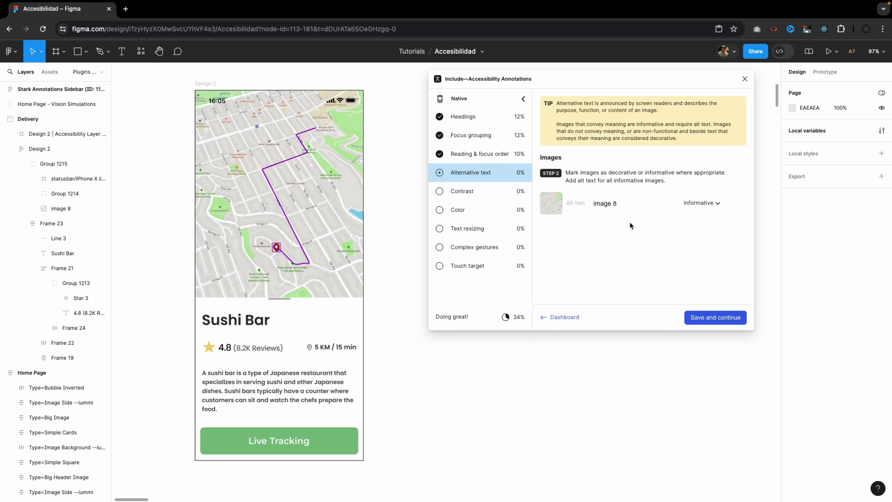
pyautogui.click(621, 206)
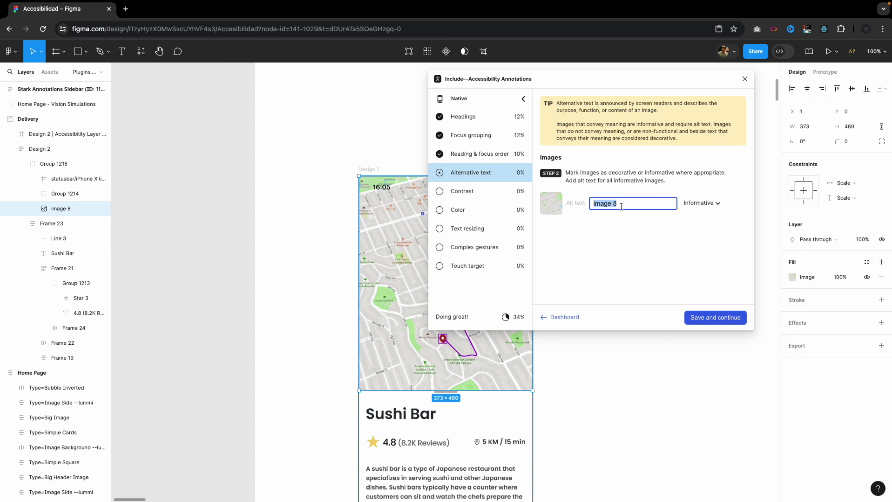
pyautogui.hscroll(10, 426, 213)
pyautogui.scroll(-4, 426, 213)
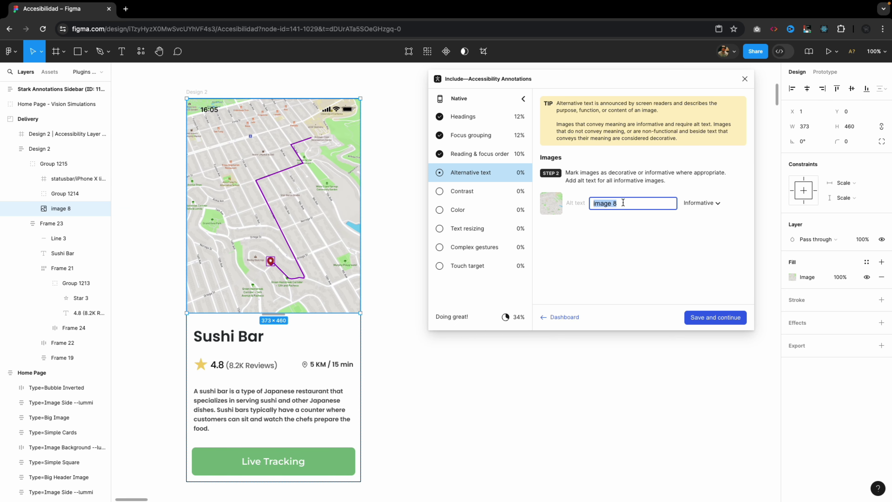
pyautogui.write('M')
pyautogui.press('BackSpace')
pyautogui.write('Mapa para seguimiento del')
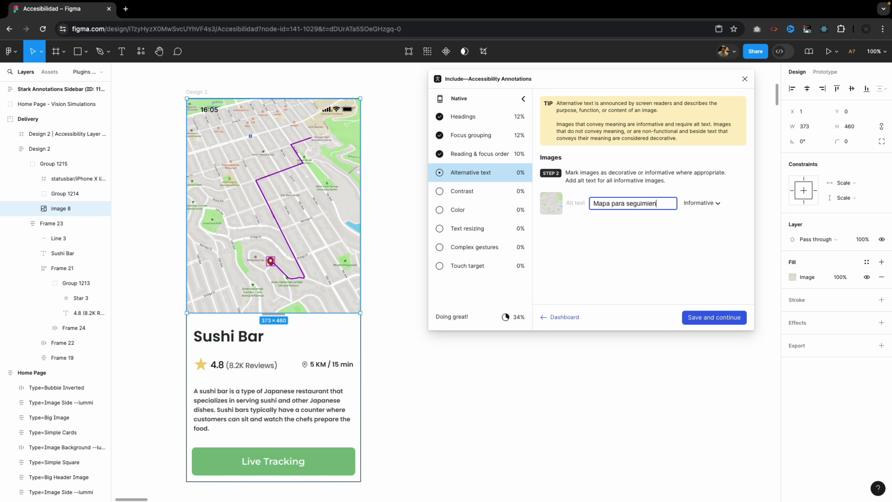
pyautogui.write(' pedido')
pyautogui.click(637, 226)
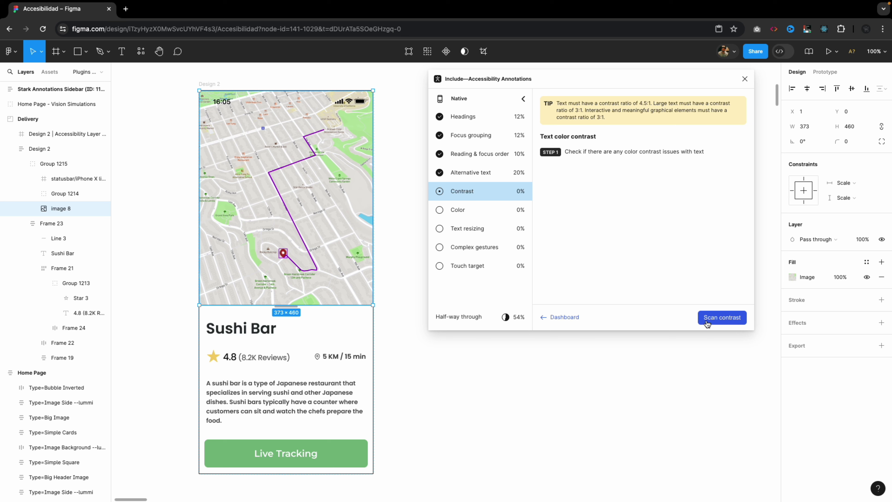
# Step: Scan Design 2 for text color contrast issues and examine the contrast preview down to the Live Tracking button
pyautogui.click(714, 318)
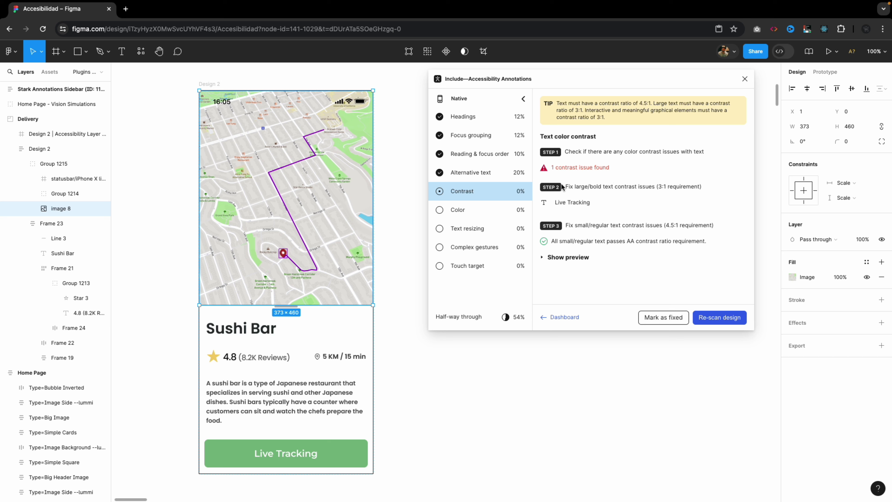
pyautogui.click(567, 258)
pyautogui.scroll(-5, 567, 260)
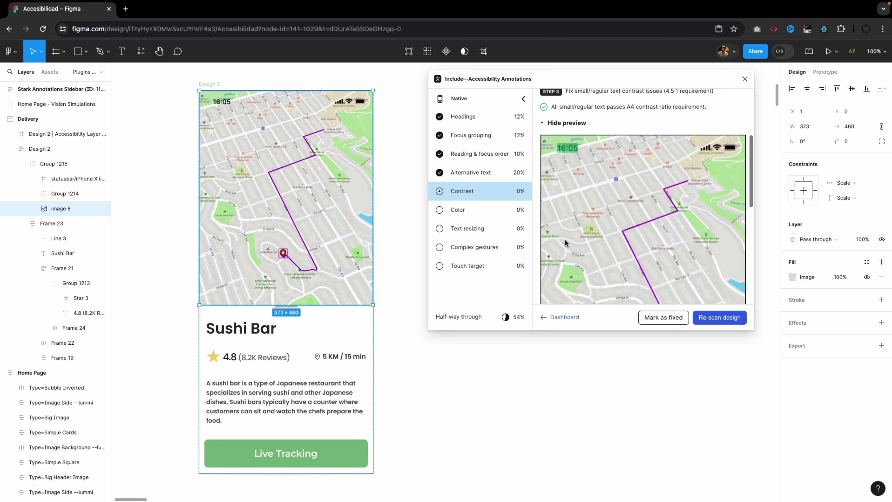
pyautogui.scroll(-2, 577, 155)
pyautogui.scroll(-8, 577, 155)
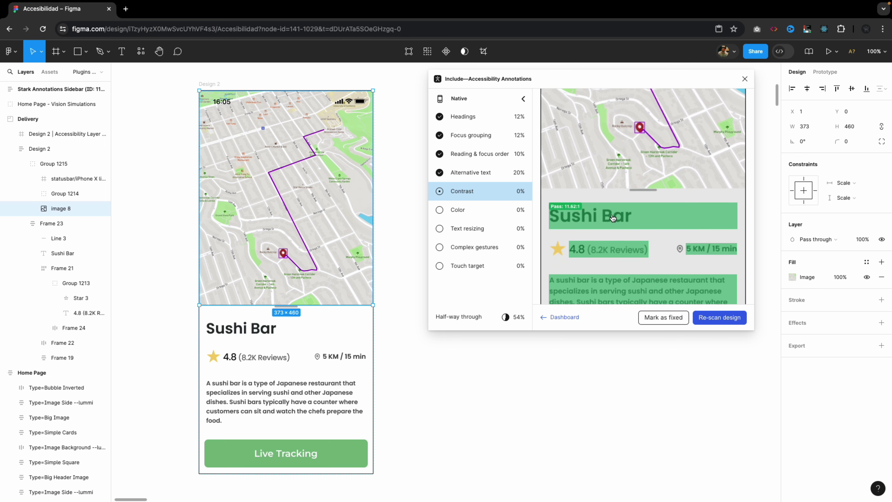
pyautogui.scroll(-4, 600, 216)
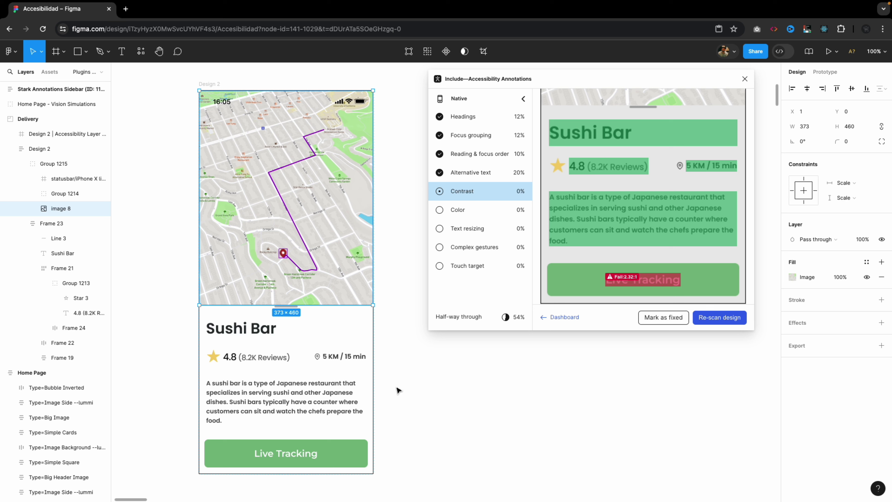
# Step: Set the fill color of the Live Tracking button in Design 2 to 00810D
pyautogui.click(327, 455)
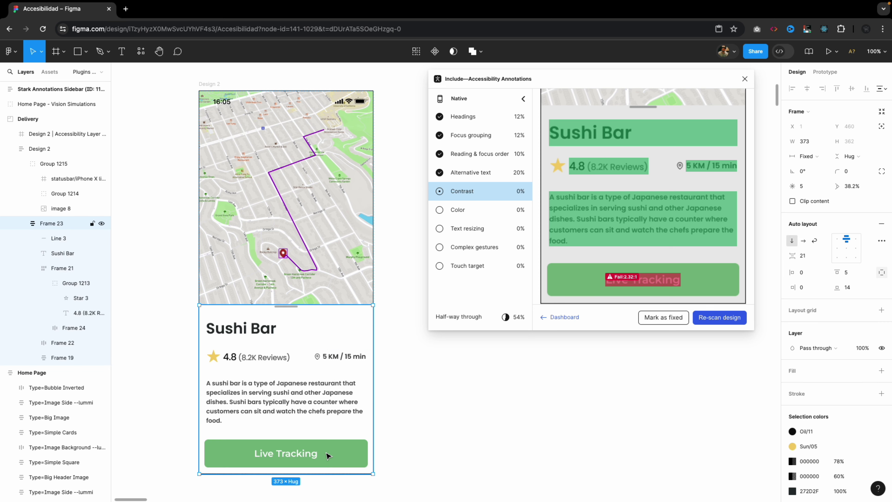
pyautogui.doubleClick(326, 455)
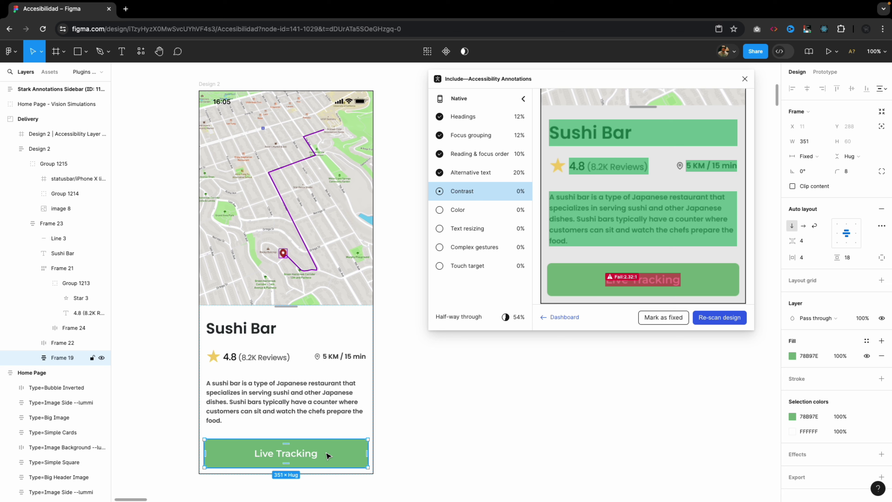
pyautogui.click(792, 356)
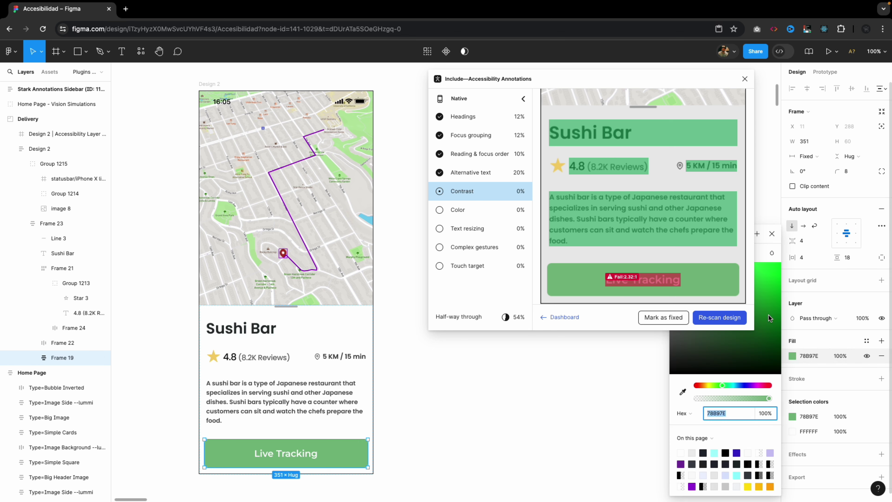
pyautogui.write('00810D')
pyautogui.press('Return')
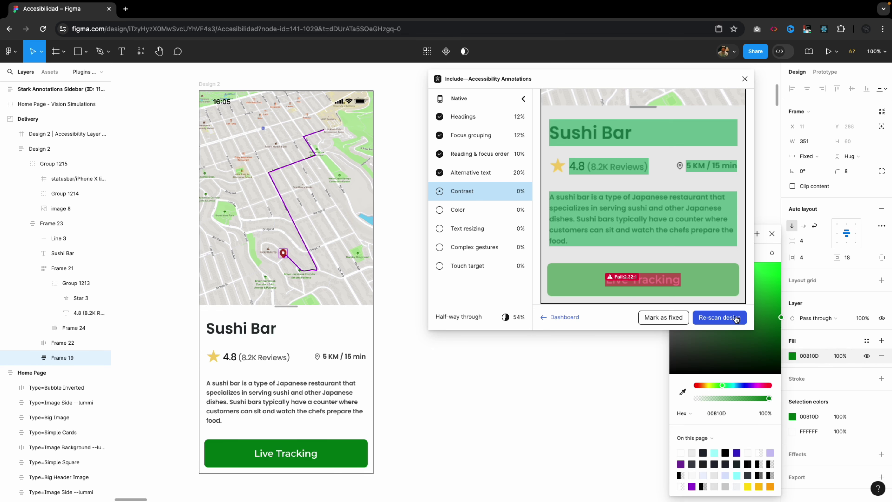
# Step: Re-scan Design 2 for text color contrast and save the Contrast check
pyautogui.click(736, 318)
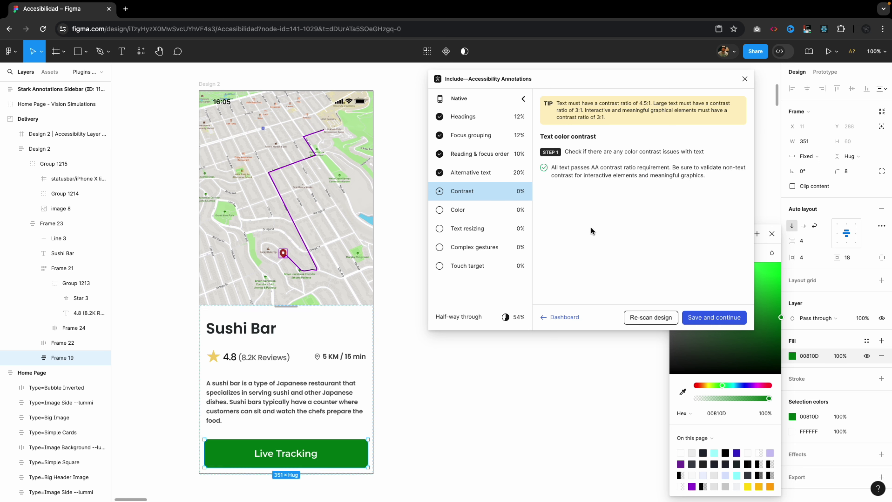
pyautogui.click(772, 234)
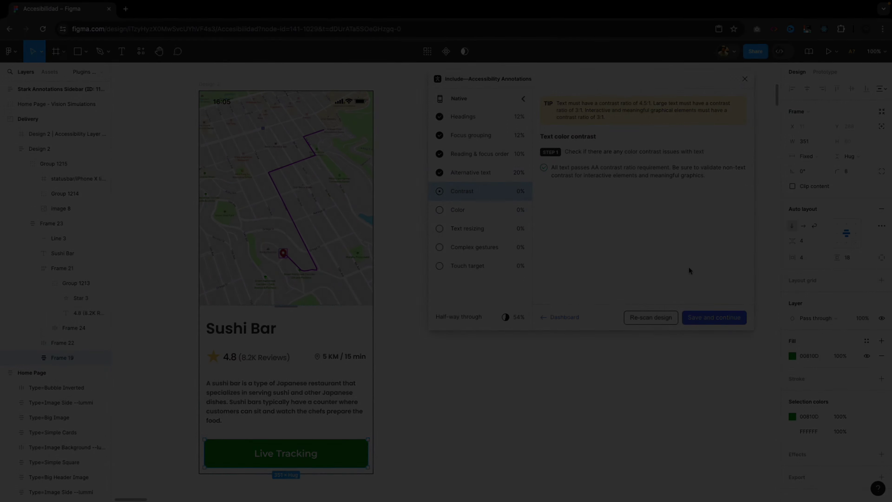
pyautogui.click(704, 318)
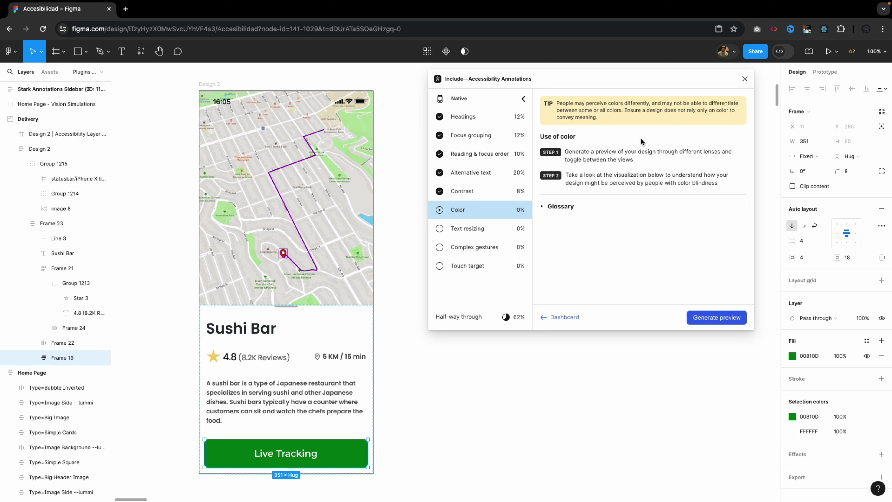
# Step: Generate the color blindness preview, compare the design under Achromatopsia, Protanopia and Tritanopia, and approve the Color check
pyautogui.click(559, 206)
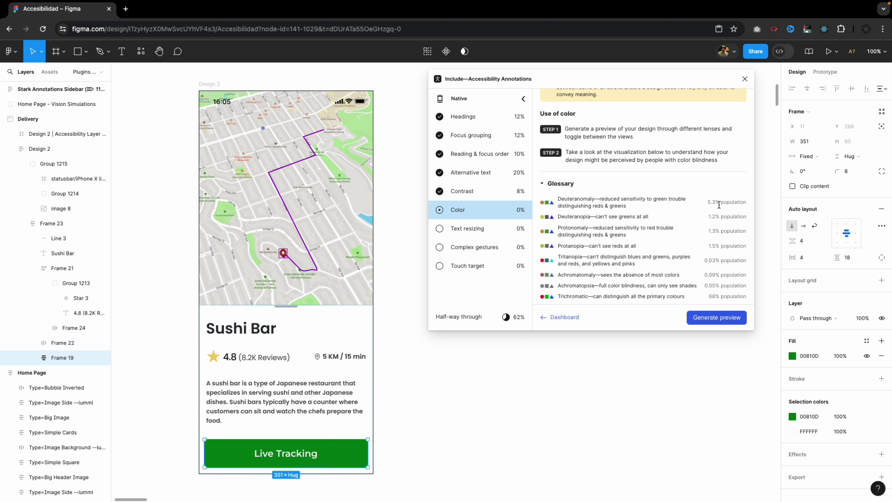
pyautogui.click(718, 320)
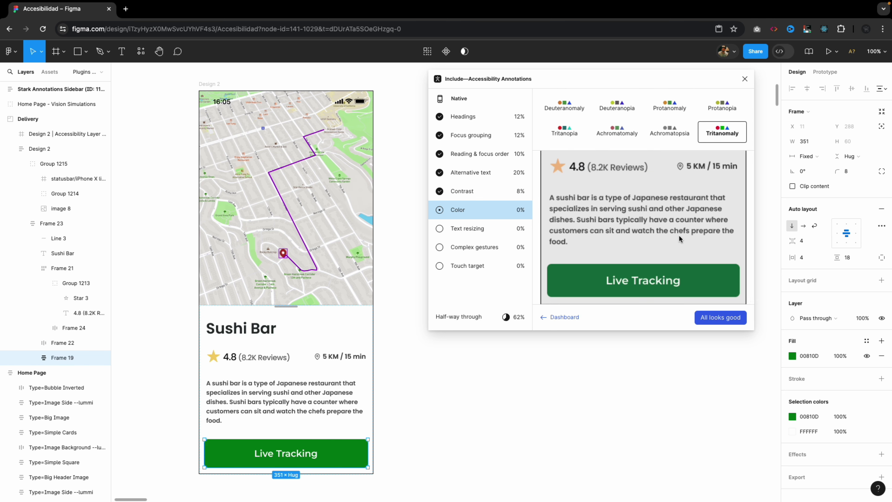
pyautogui.scroll(4, 678, 235)
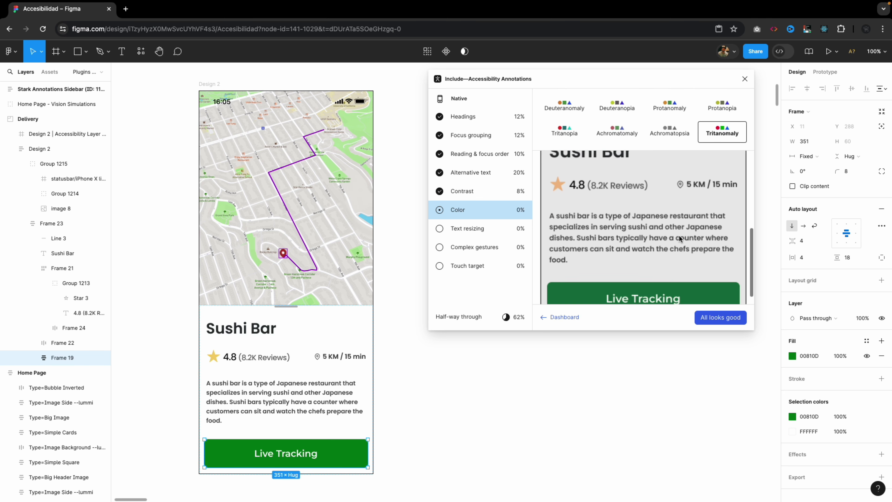
pyautogui.click(671, 134)
pyautogui.scroll(-4, 657, 198)
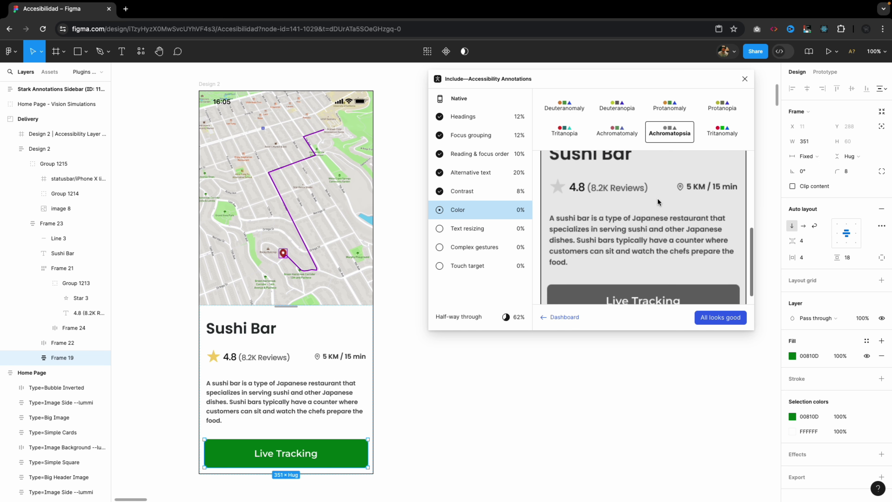
pyautogui.scroll(8, 658, 201)
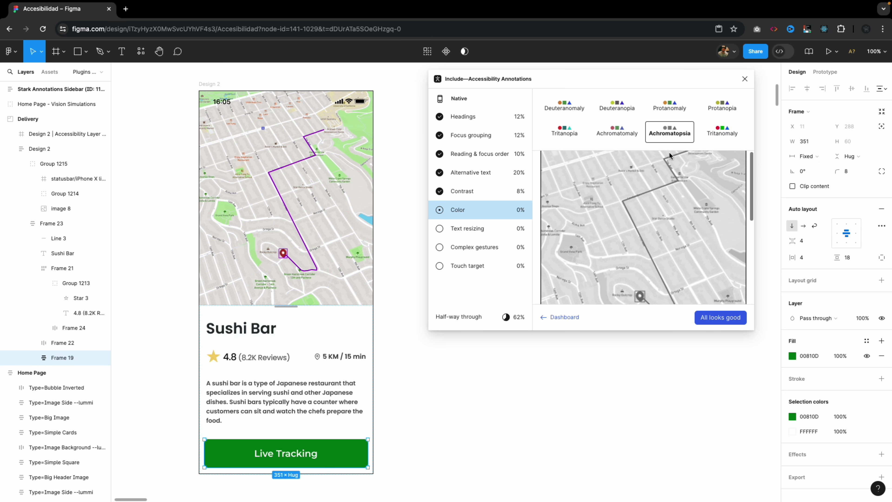
pyautogui.click(722, 106)
pyautogui.scroll(-2, 671, 202)
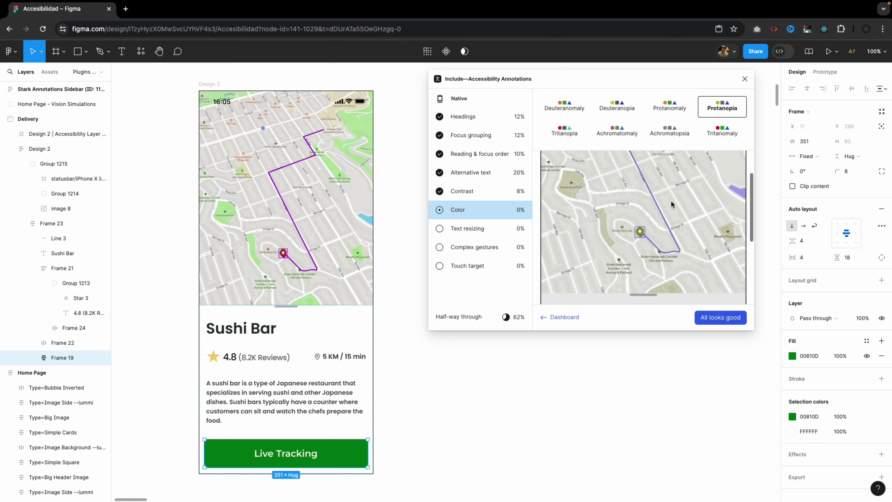
pyautogui.scroll(-5, 671, 200)
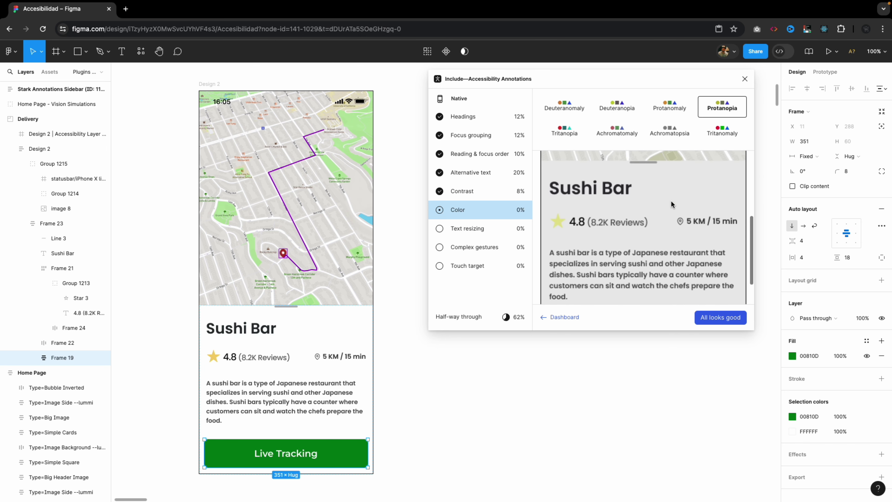
pyautogui.click(573, 124)
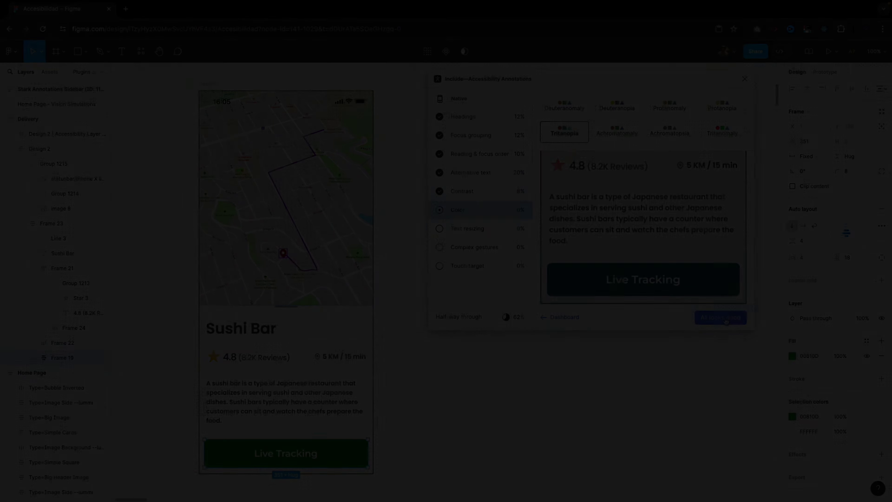
pyautogui.click(719, 323)
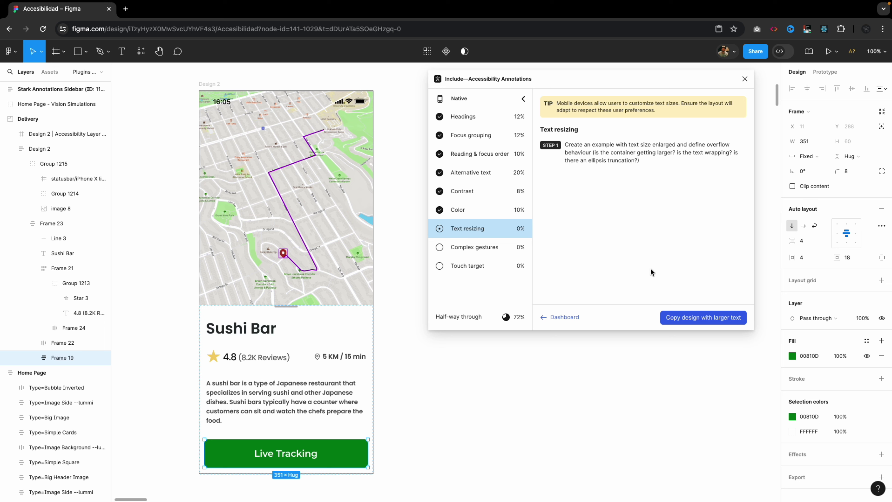
# Step: Create a copy of Design 2 with larger text and mark its overflow behavior as documented
pyautogui.click(708, 320)
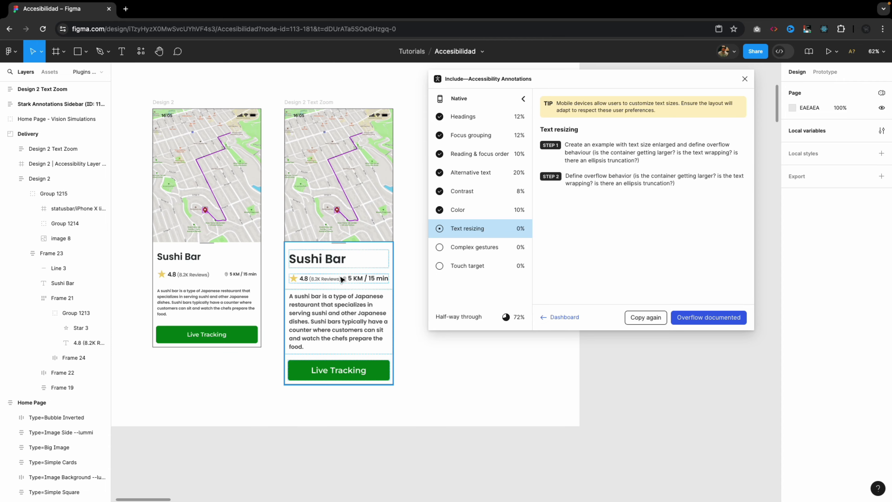
pyautogui.click(709, 318)
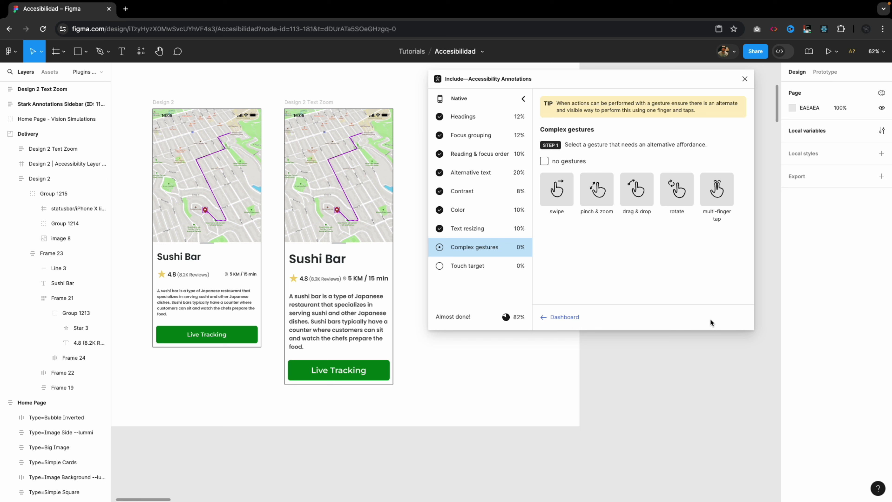
# Step: Add a pinch & zoom gesture overlay and fit it over the whole Design 2 map at 373 × 460
pyautogui.click(216, 184)
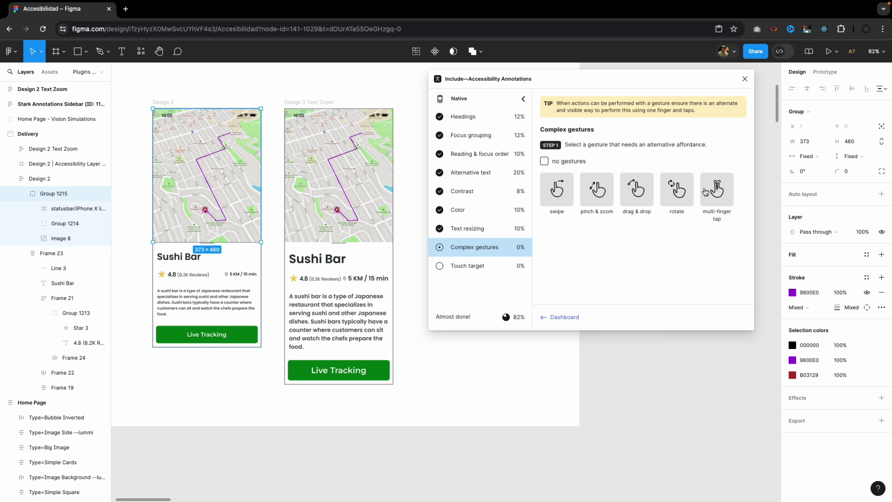
pyautogui.click(597, 189)
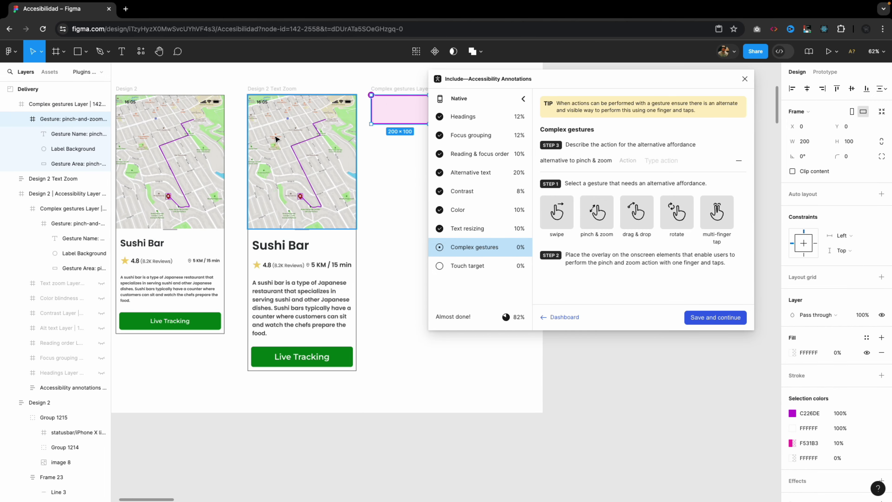
pyautogui.rightClick(246, 121)
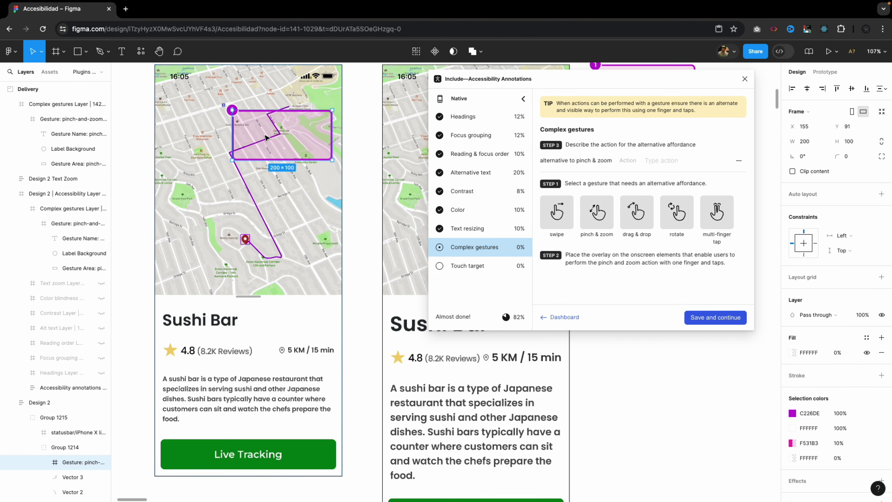
pyautogui.moveTo(266, 138); pyautogui.dragTo(203, 100)
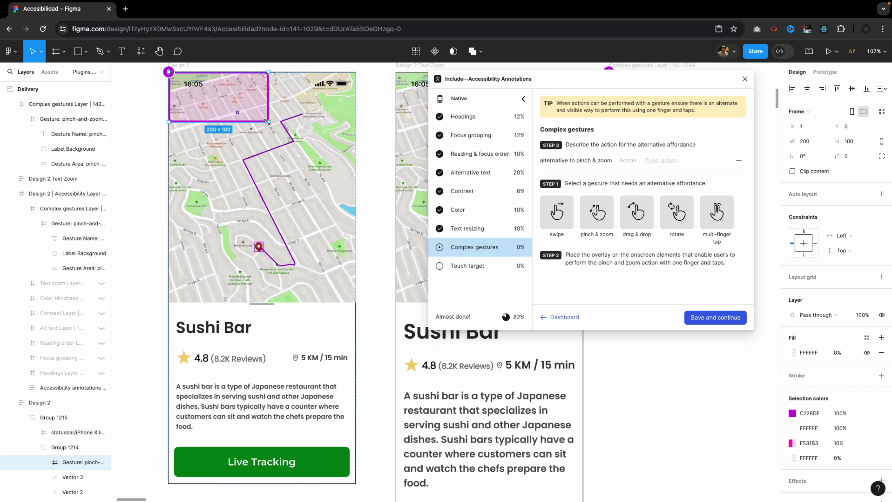
pyautogui.moveTo(267, 122); pyautogui.dragTo(355, 302)
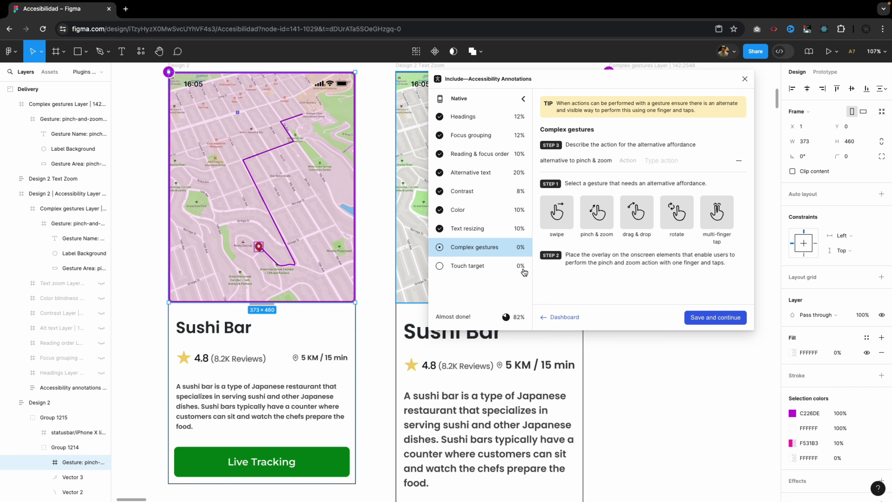
pyautogui.scroll(-3, 308, 177)
pyautogui.click(358, 94)
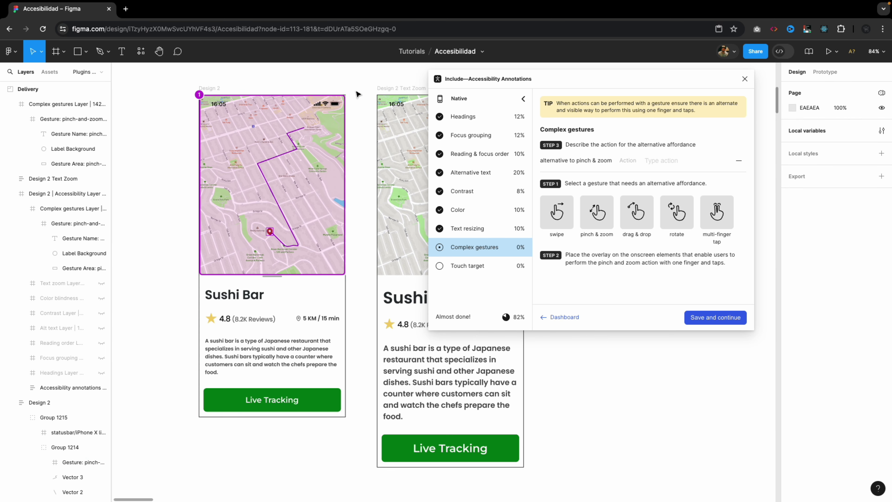
# Step: Describe the alternative action to pinch & zoom as "pinch & zoom map" and save the Complex gestures annotations
pyautogui.click(726, 320)
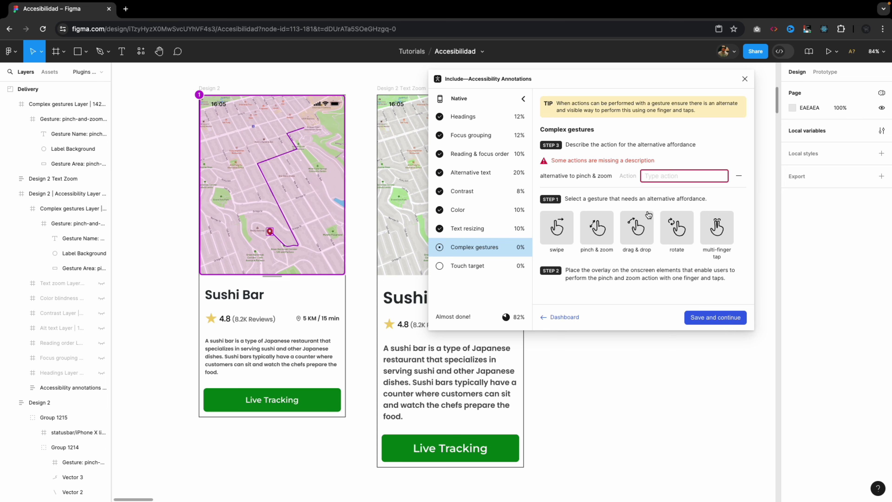
pyautogui.click(643, 177)
pyautogui.write('pinch ')
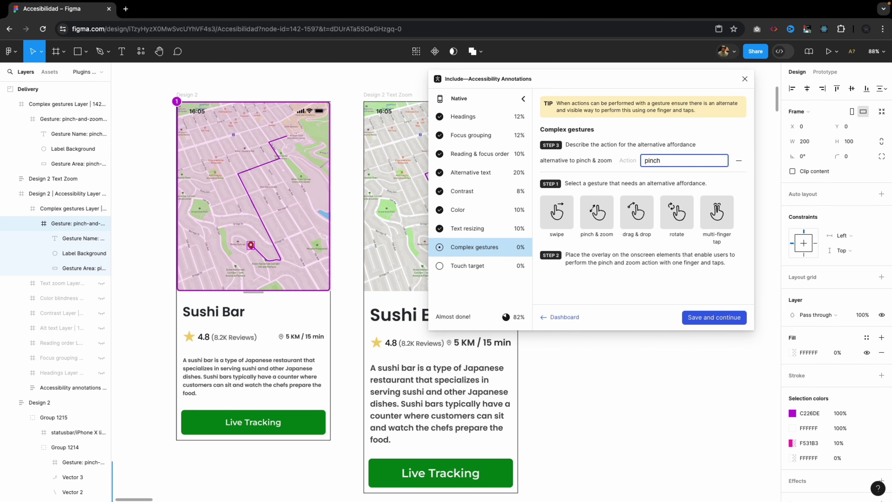
pyautogui.write('& zoom map')
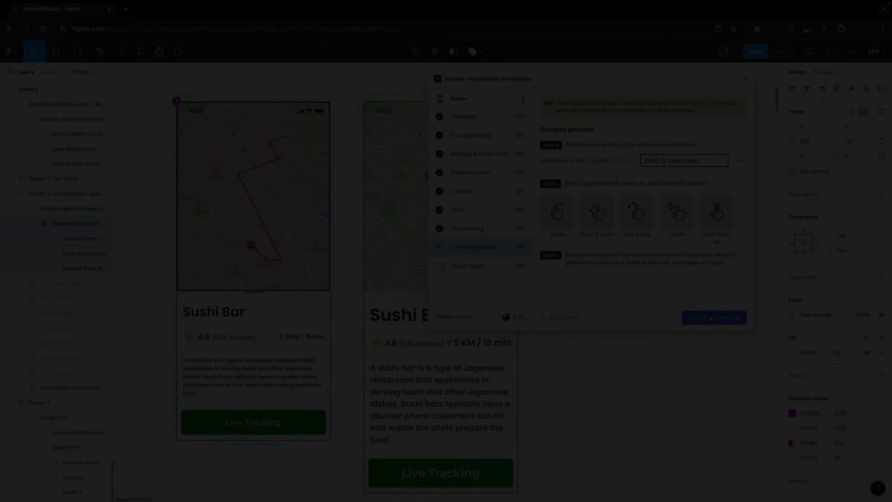
pyautogui.click(710, 315)
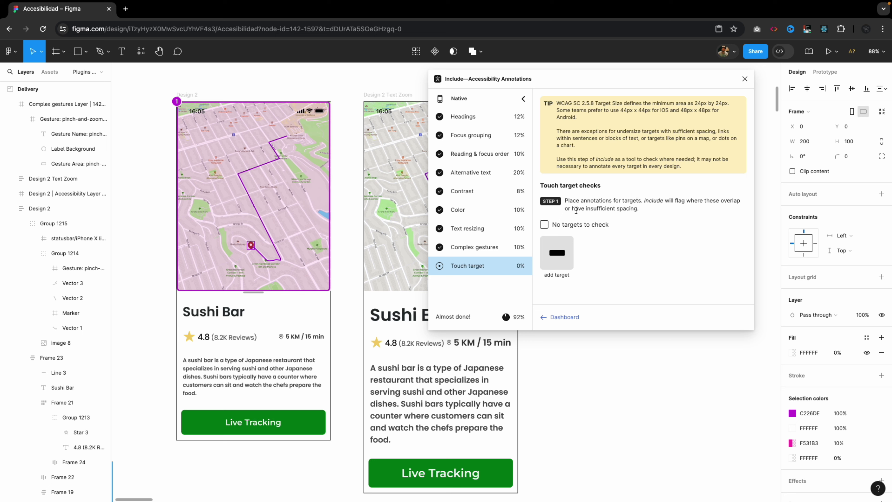
# Step: Declare that there are no touch targets to check and save the Touch target check
pyautogui.click(571, 228)
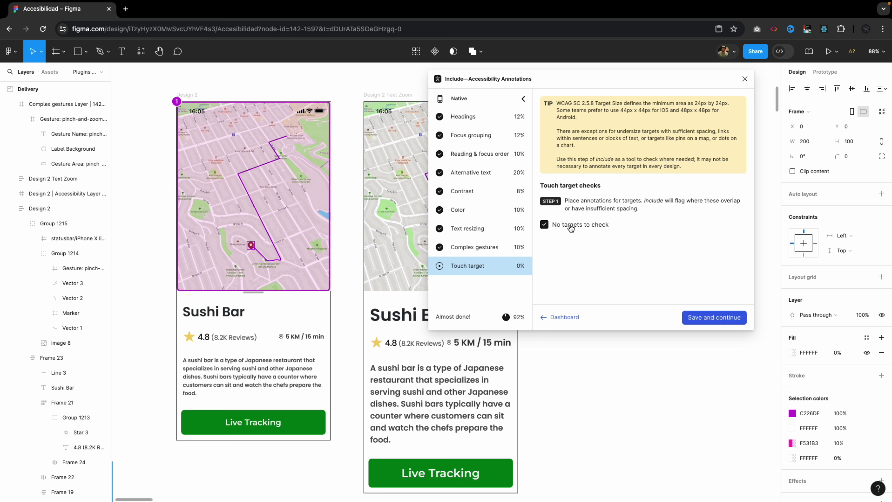
pyautogui.click(721, 315)
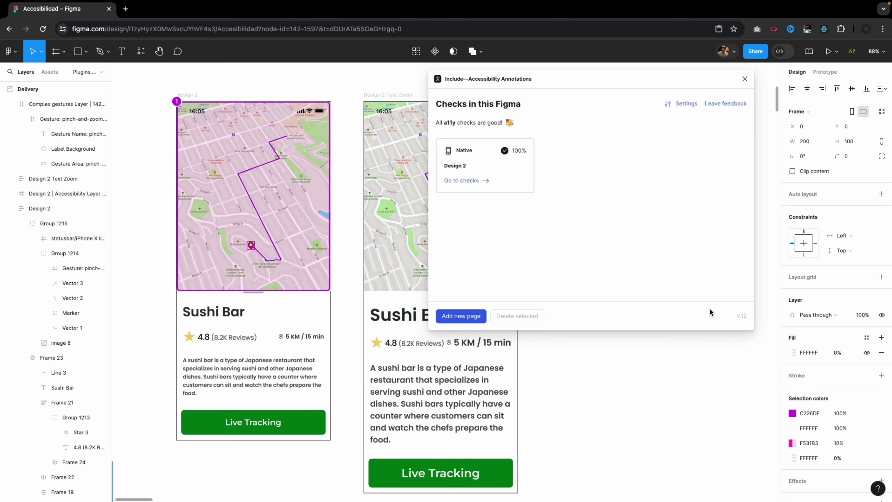